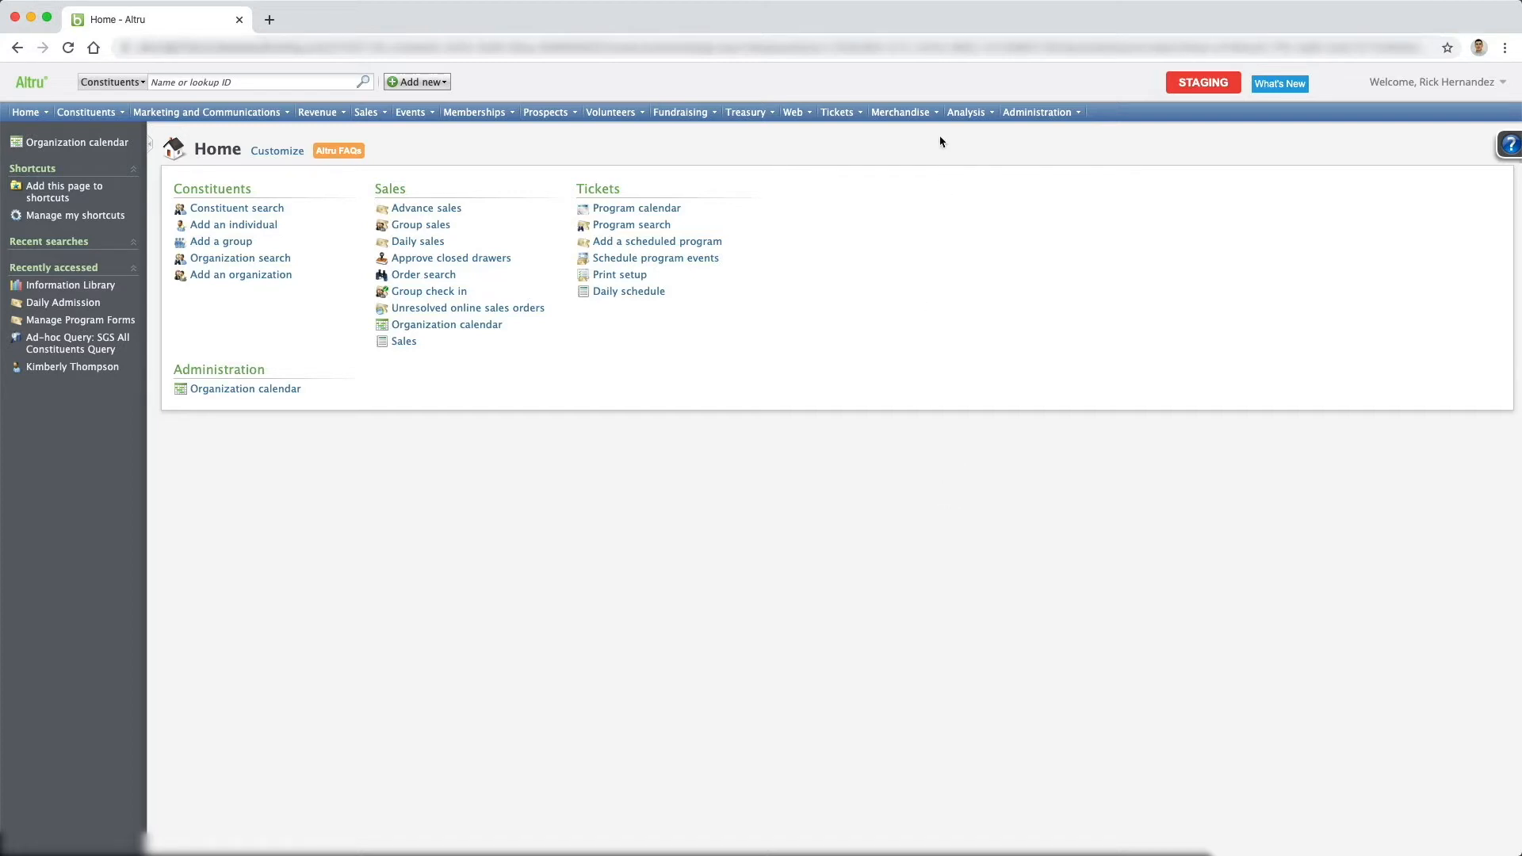
Start a new ad-hoc query from the Information library with Program Query as its source view.
{"action": "left_click", "coordinate": [956, 118]}
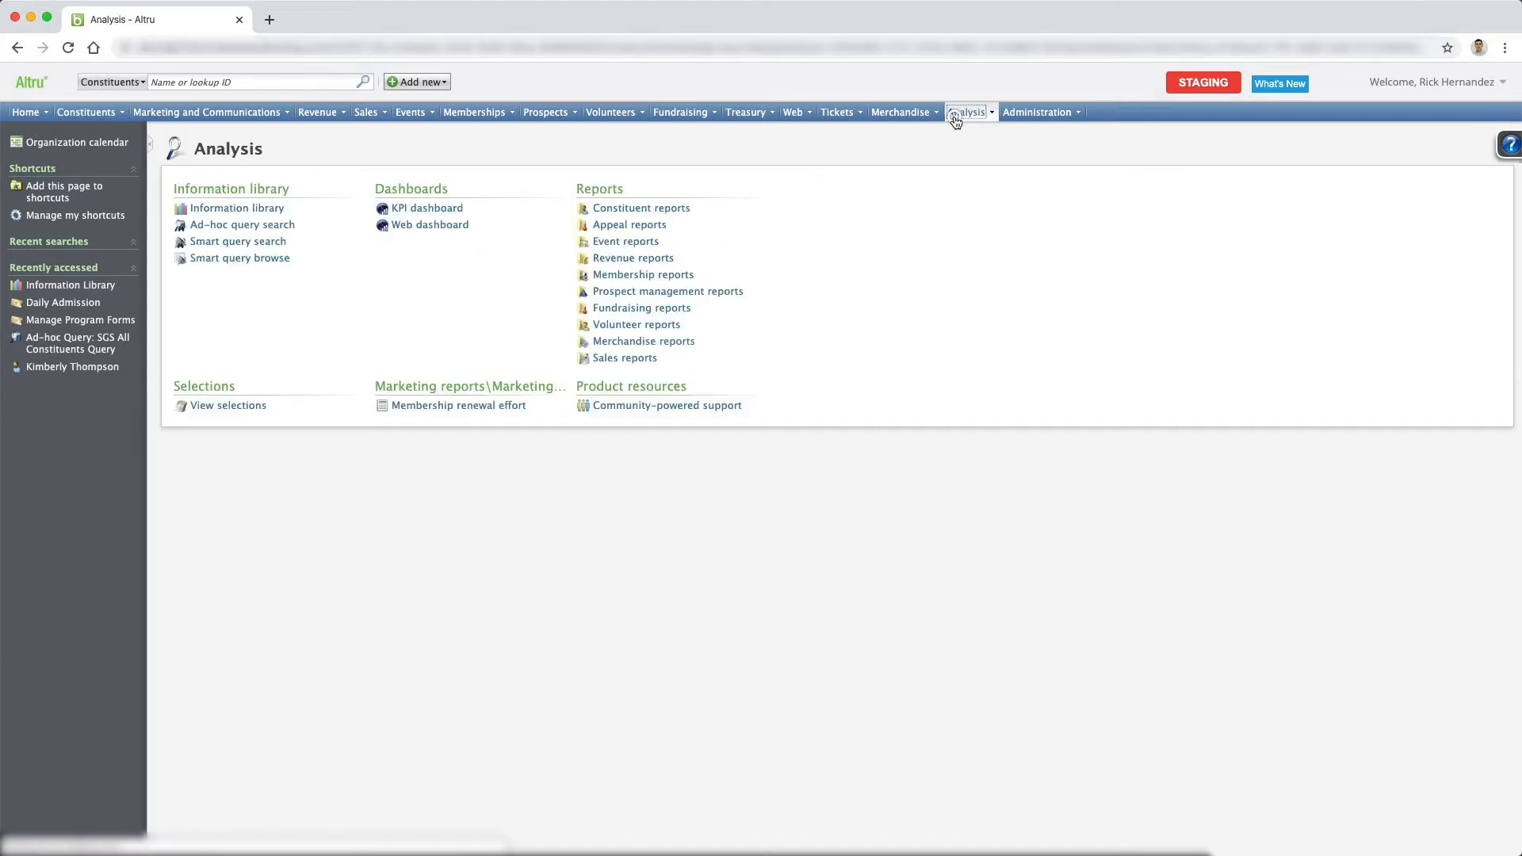
{"action": "left_click", "coordinate": [268, 216]}
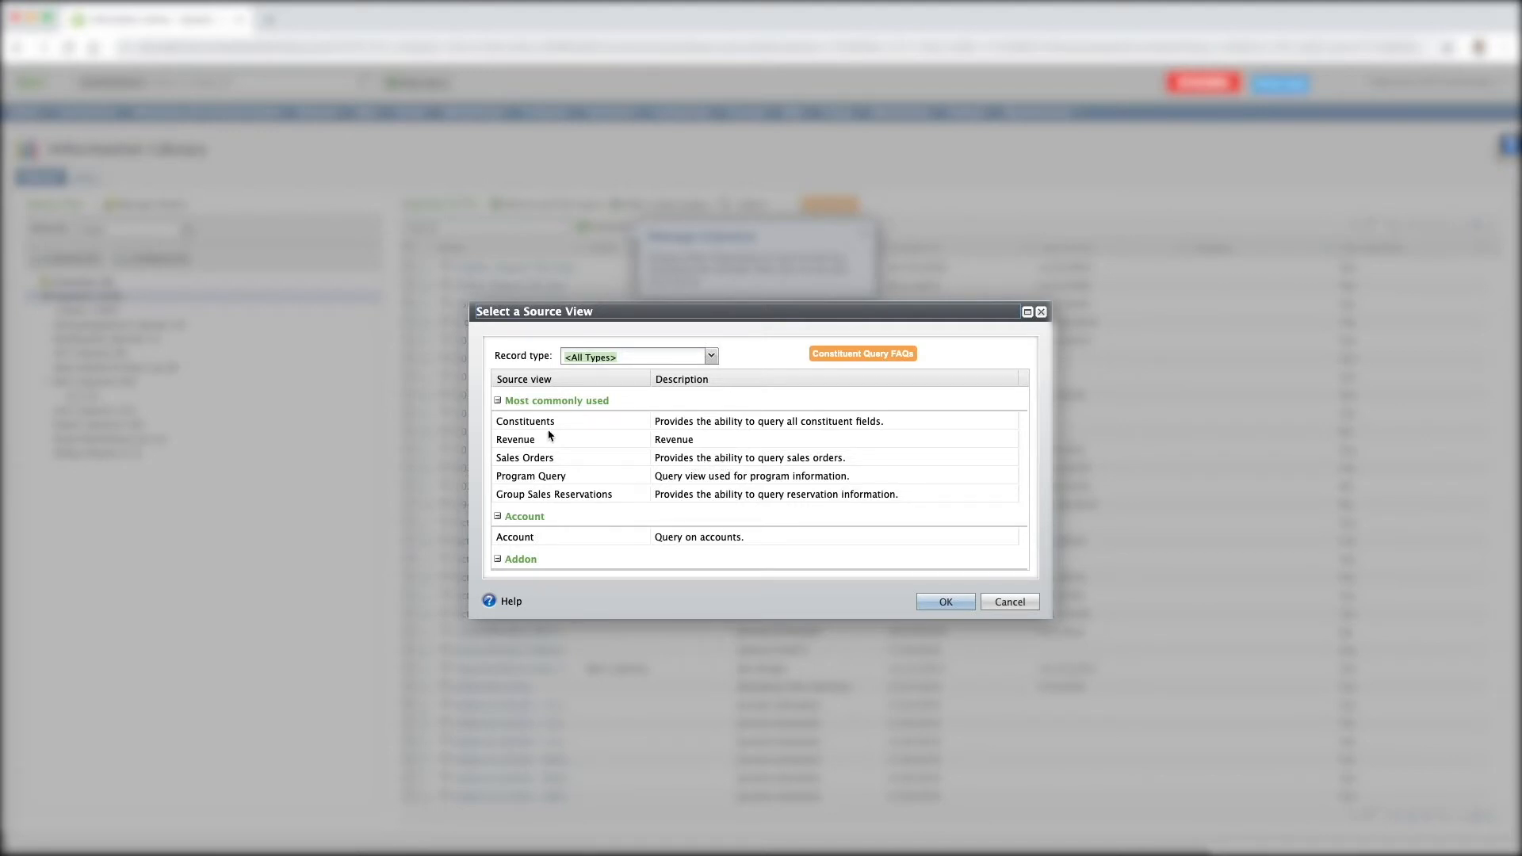
{"action": "left_click", "coordinate": [535, 478]}
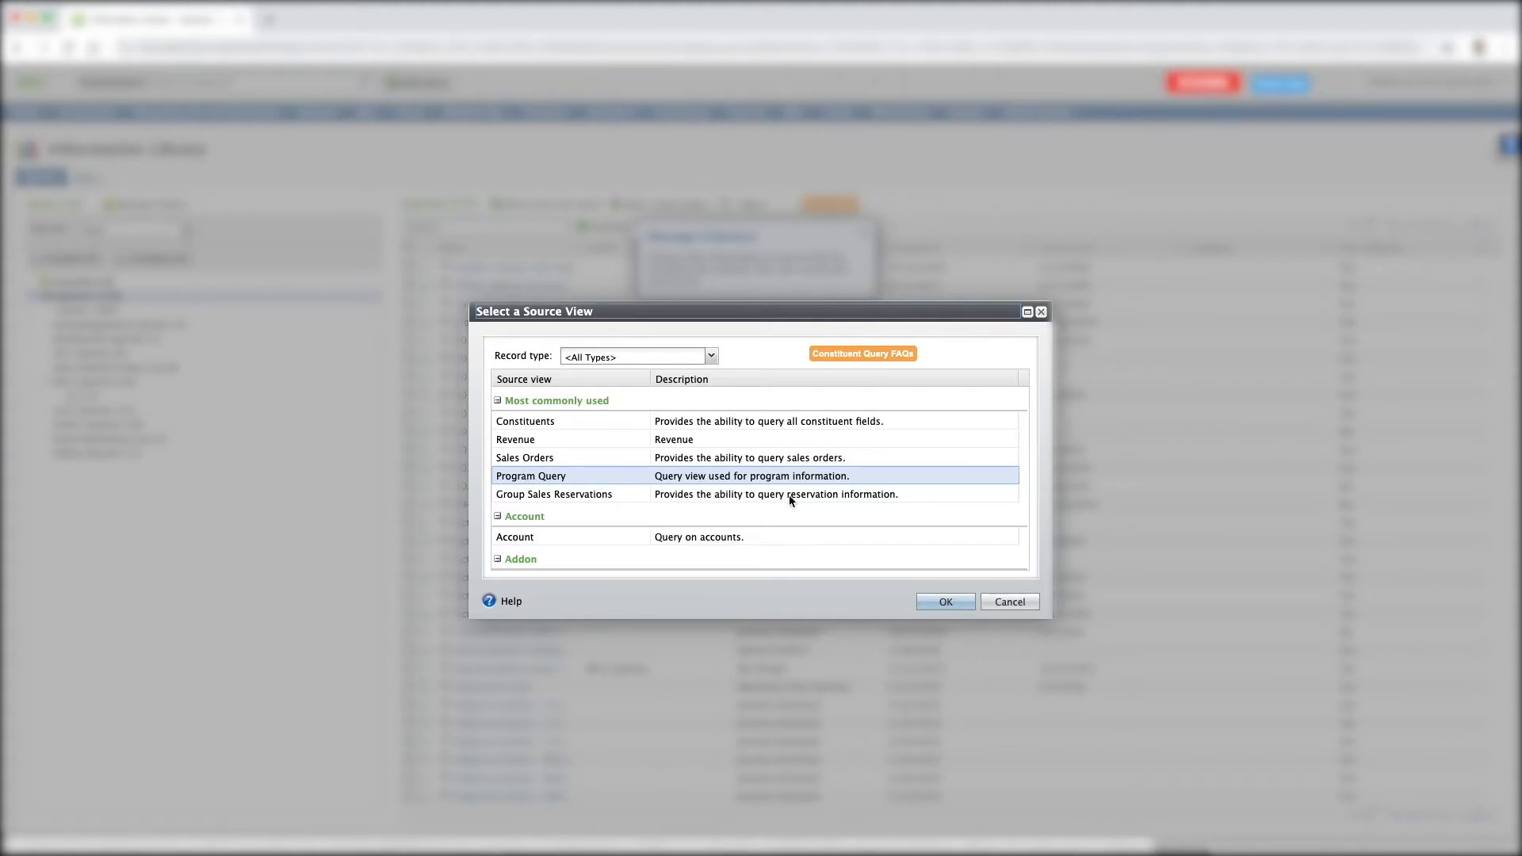
{"action": "left_click", "coordinate": [949, 604]}
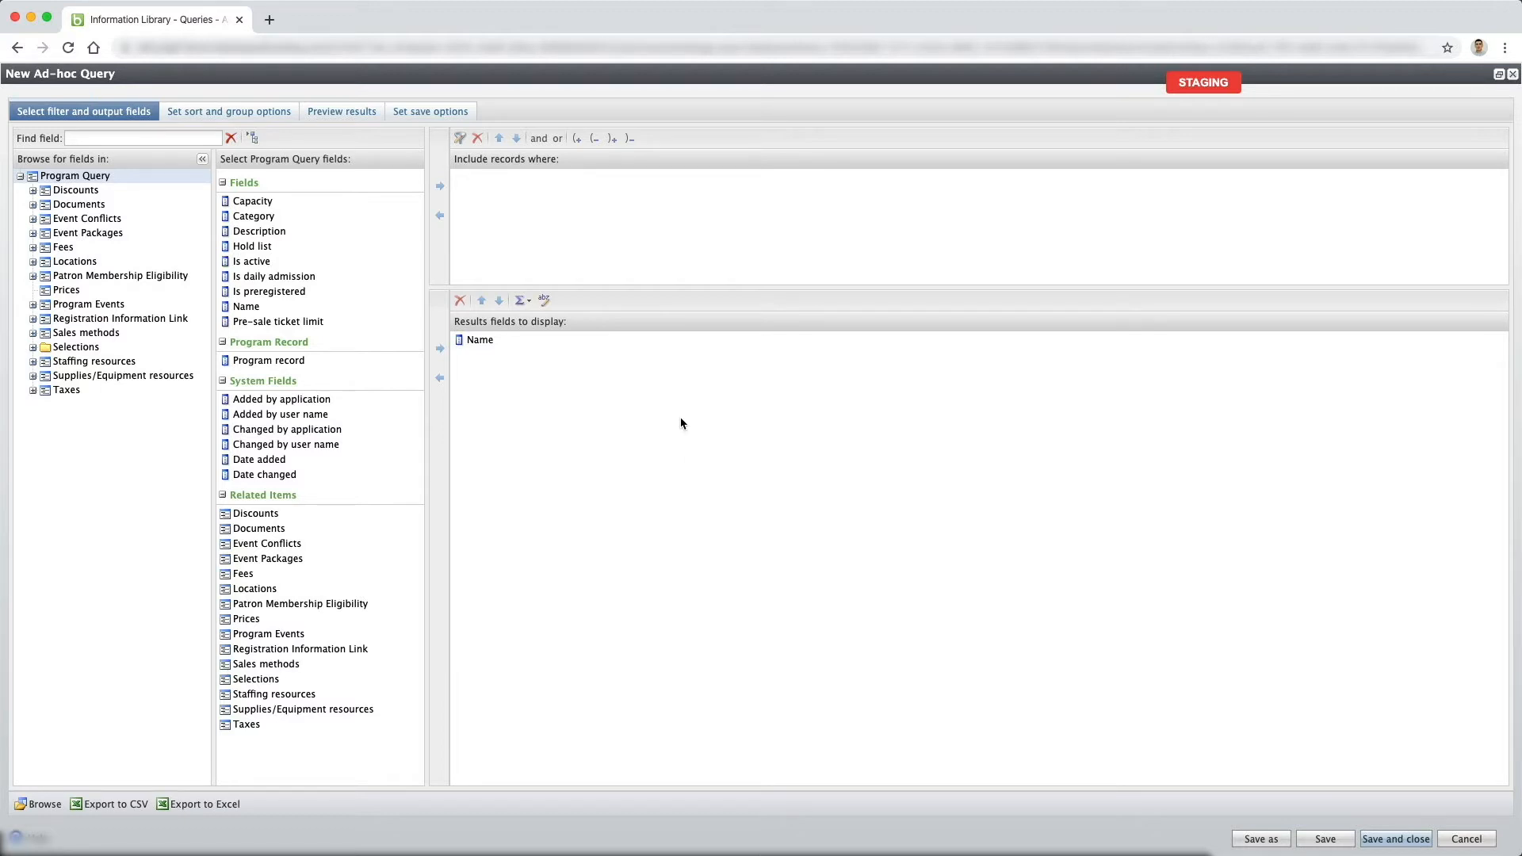
Add the Program Events name, start date and start time to the query's results fields.
{"action": "left_click", "coordinate": [97, 306]}
{"action": "left_click", "coordinate": [264, 314]}
{"action": "left_click", "coordinate": [439, 348]}
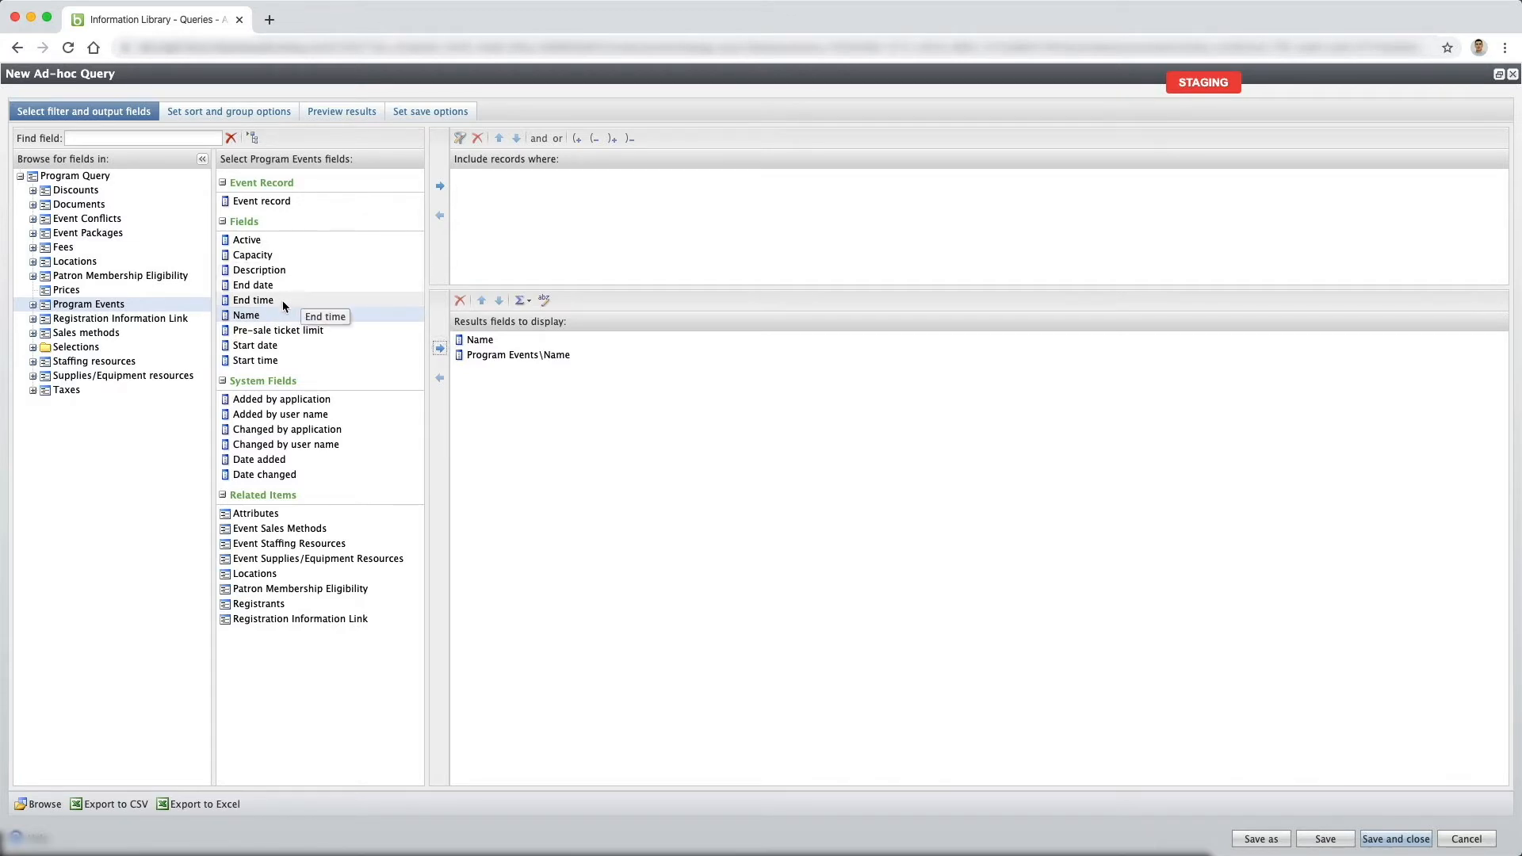
{"action": "left_click", "coordinate": [284, 346]}
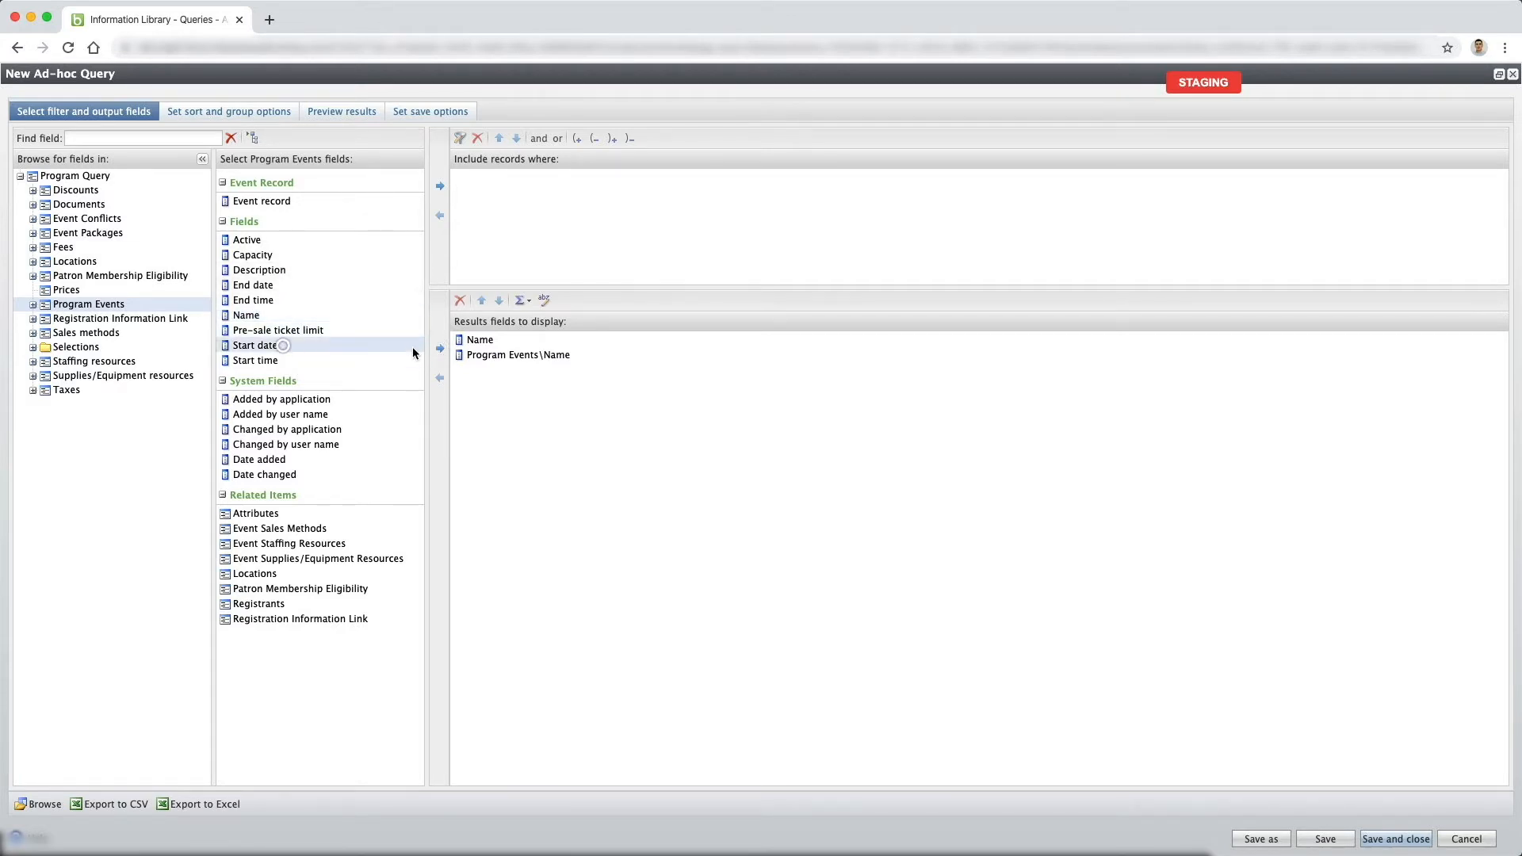
{"action": "left_click", "coordinate": [440, 349]}
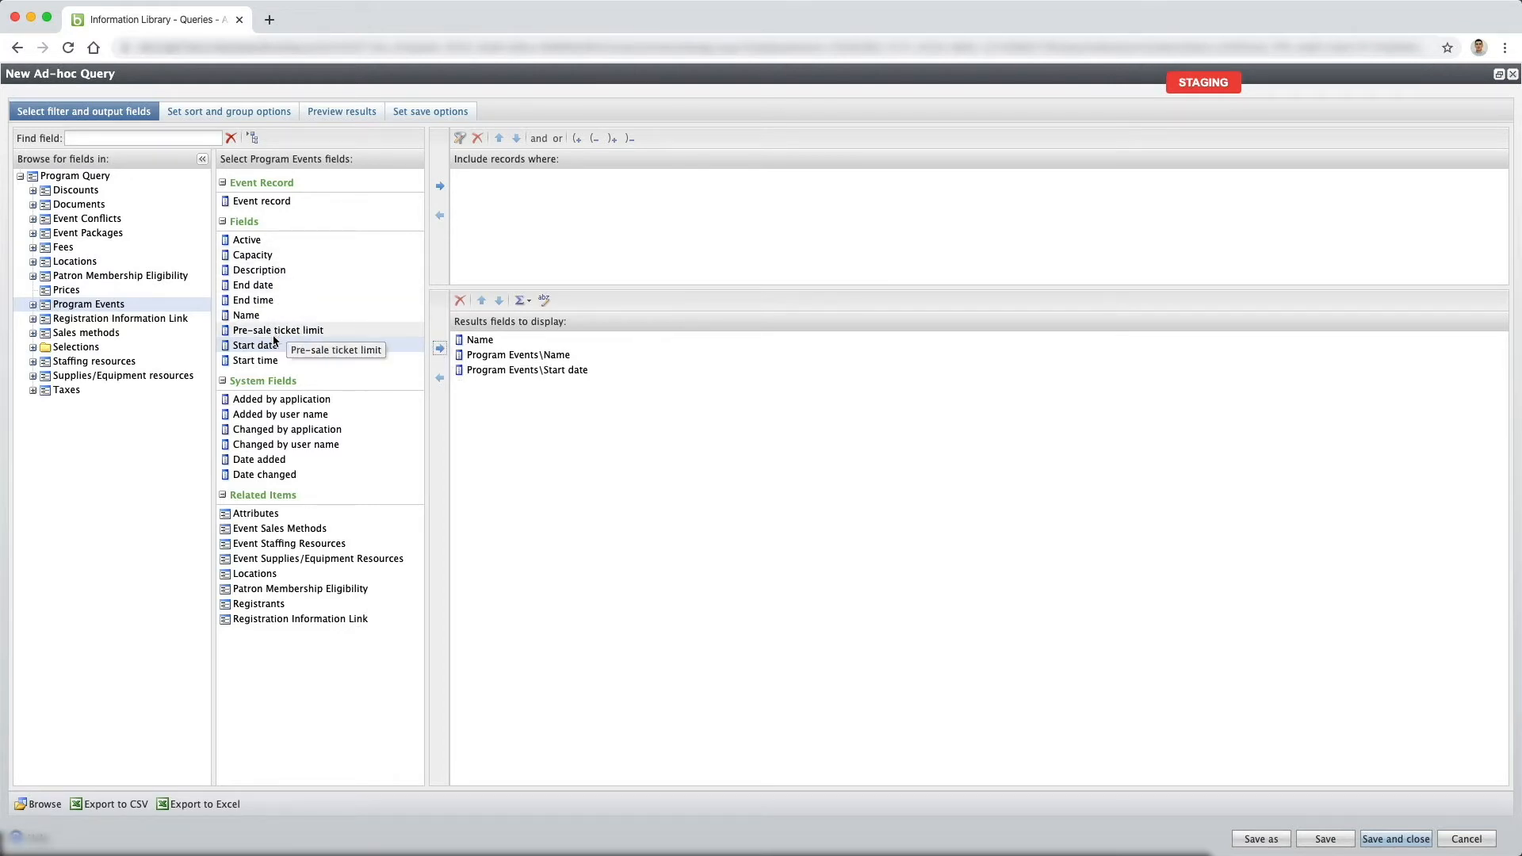
{"action": "left_click", "coordinate": [272, 361]}
{"action": "left_click", "coordinate": [440, 349]}
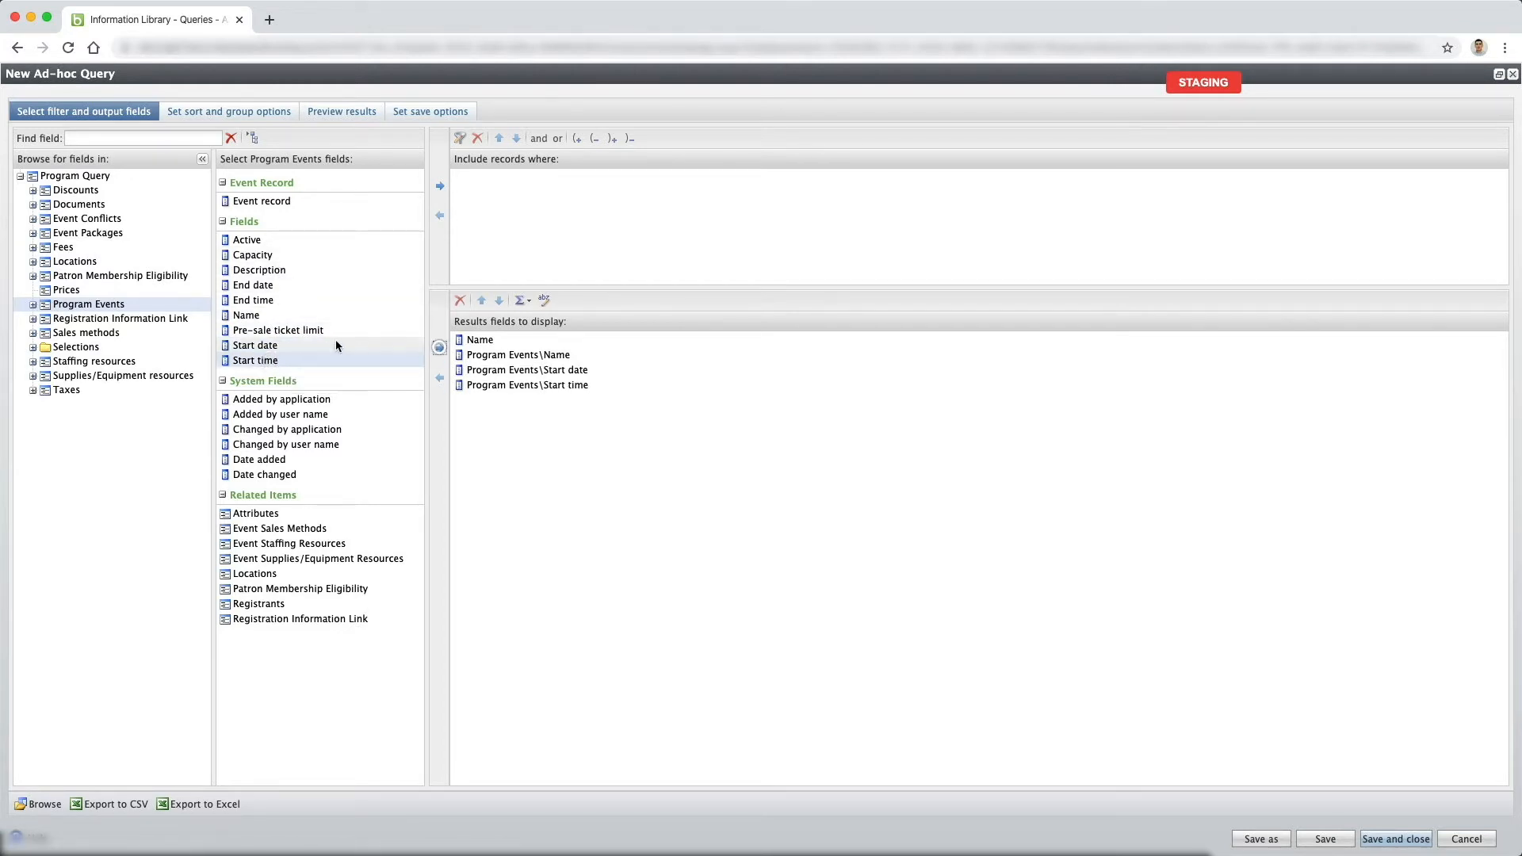
Add the Program Events end time, capacity and event record to the results fields and preview the results.
{"action": "left_click", "coordinate": [292, 300]}
{"action": "left_click", "coordinate": [440, 349]}
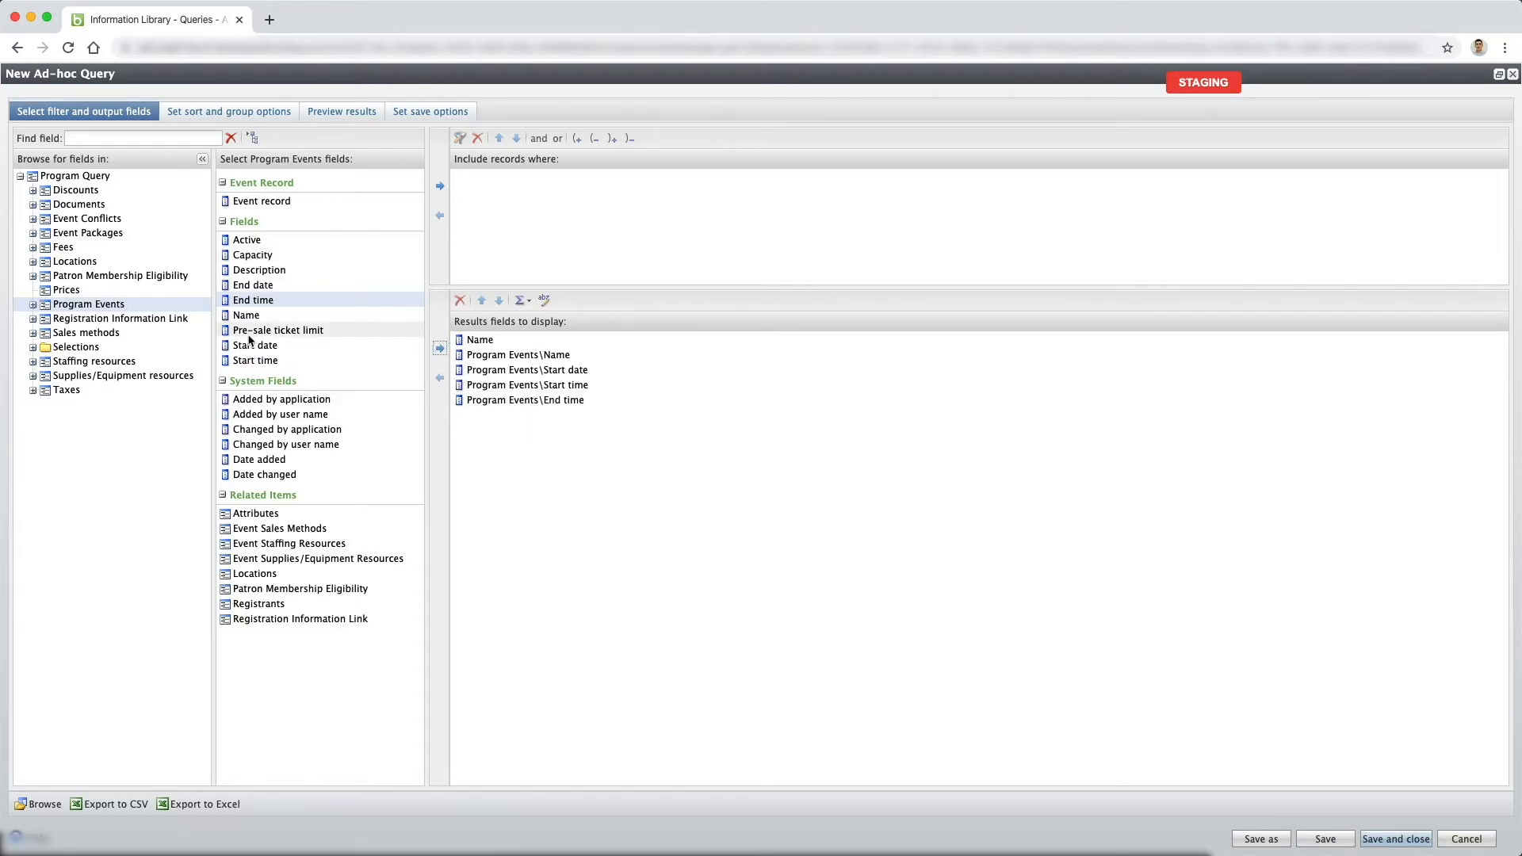
{"action": "left_click", "coordinate": [251, 254]}
{"action": "left_click", "coordinate": [440, 349]}
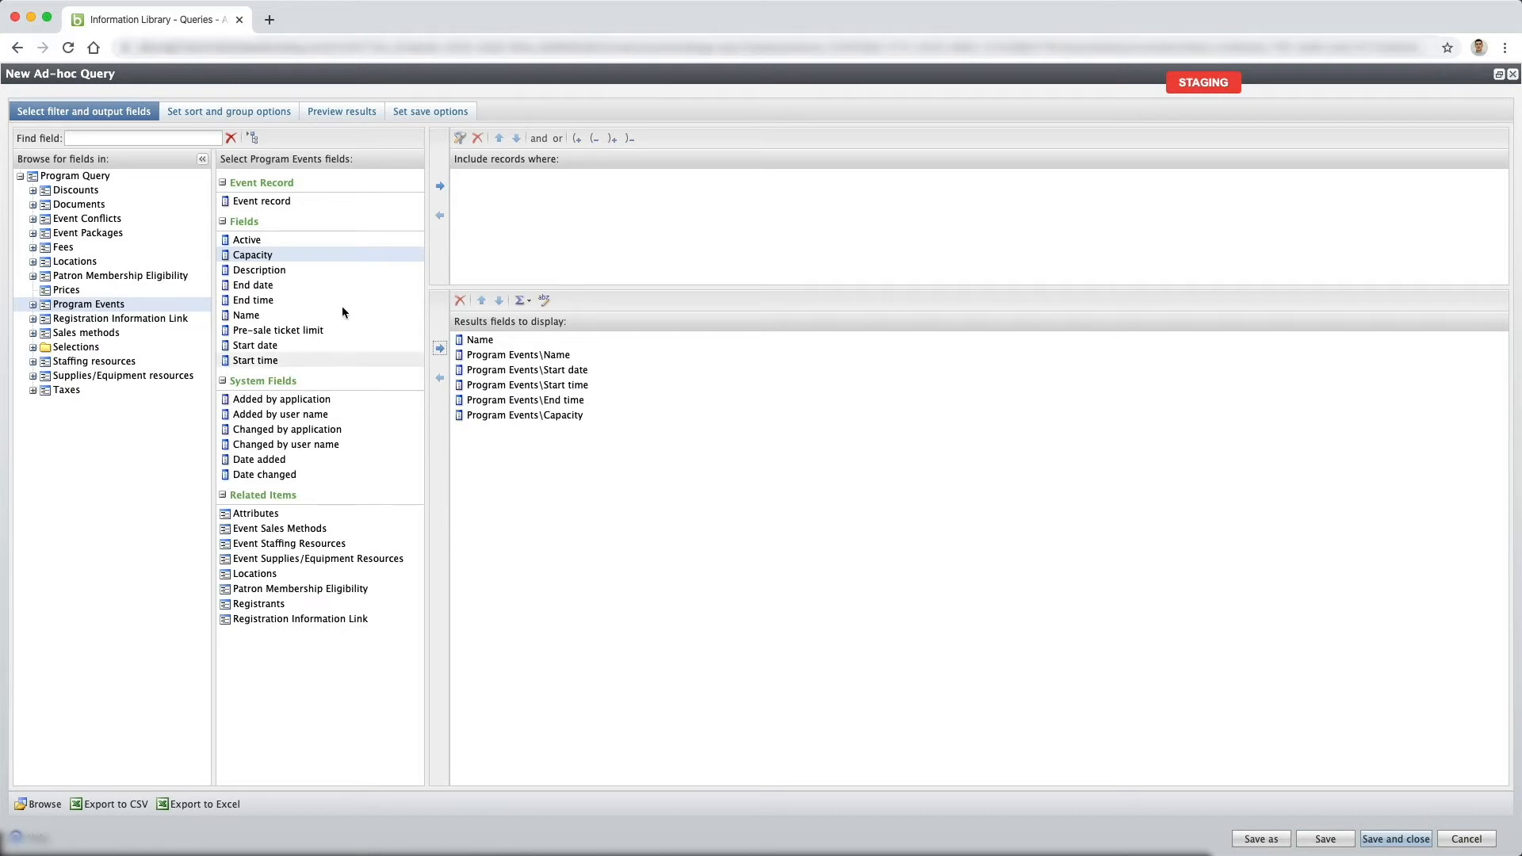
{"action": "left_click", "coordinate": [274, 202]}
{"action": "left_click", "coordinate": [440, 349]}
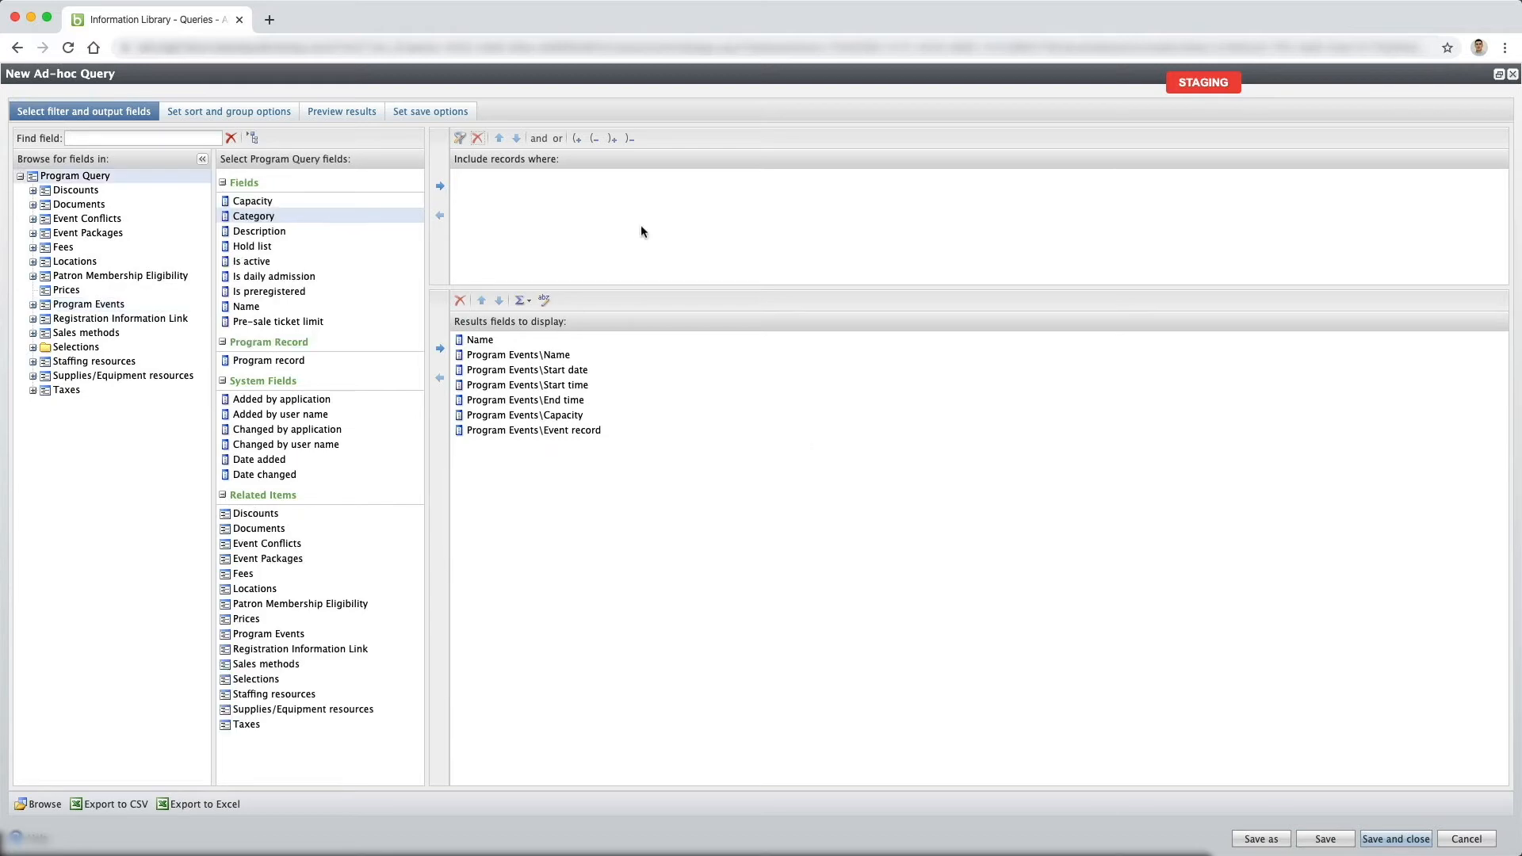
{"action": "left_click", "coordinate": [331, 112]}
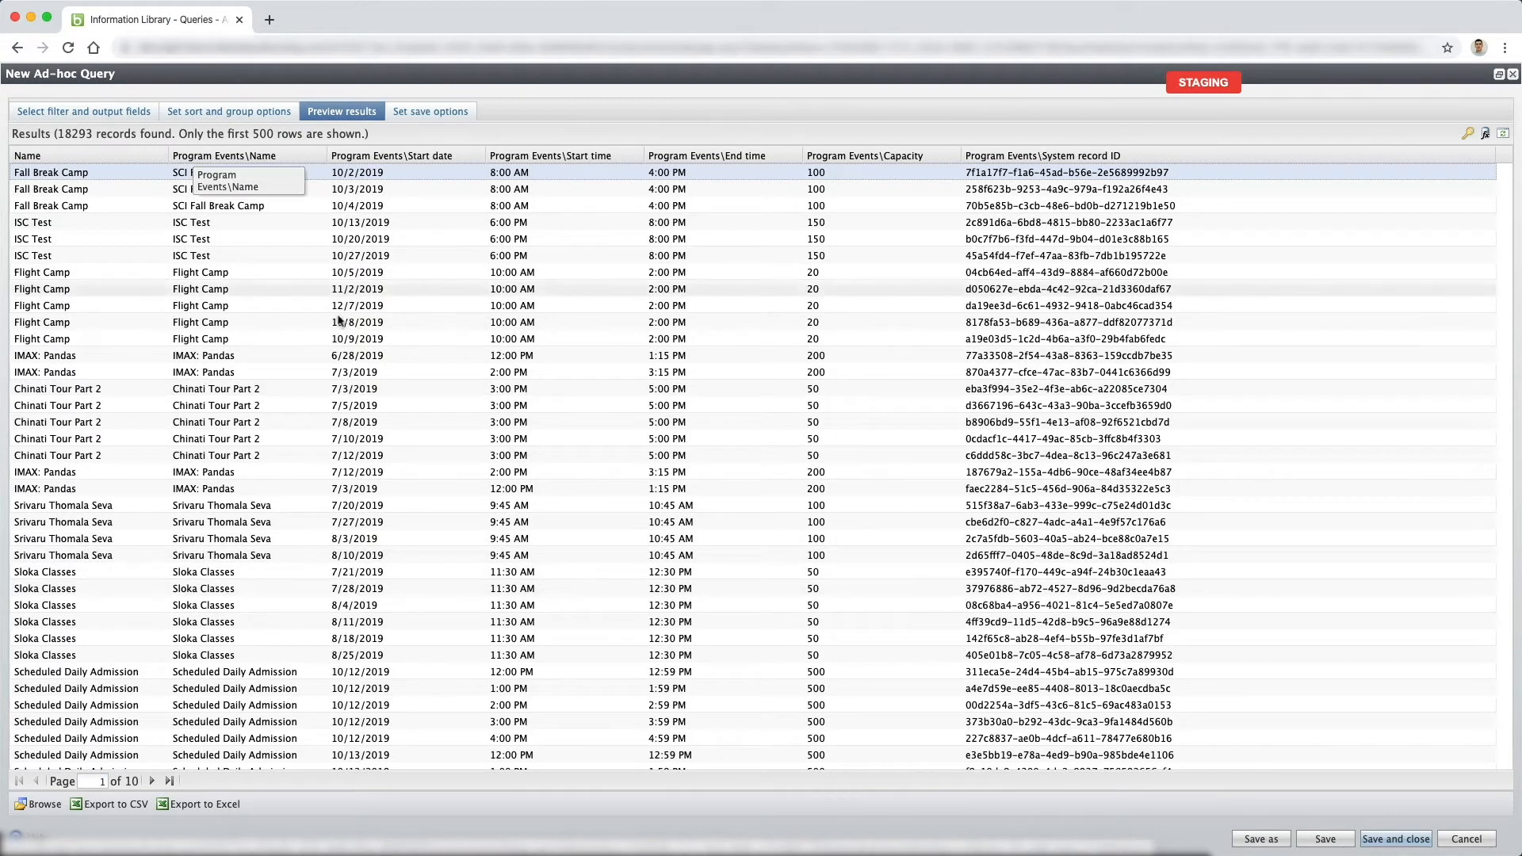
Filter the query to records whose program category is equal to General Admission.
{"action": "left_click", "coordinate": [80, 110]}
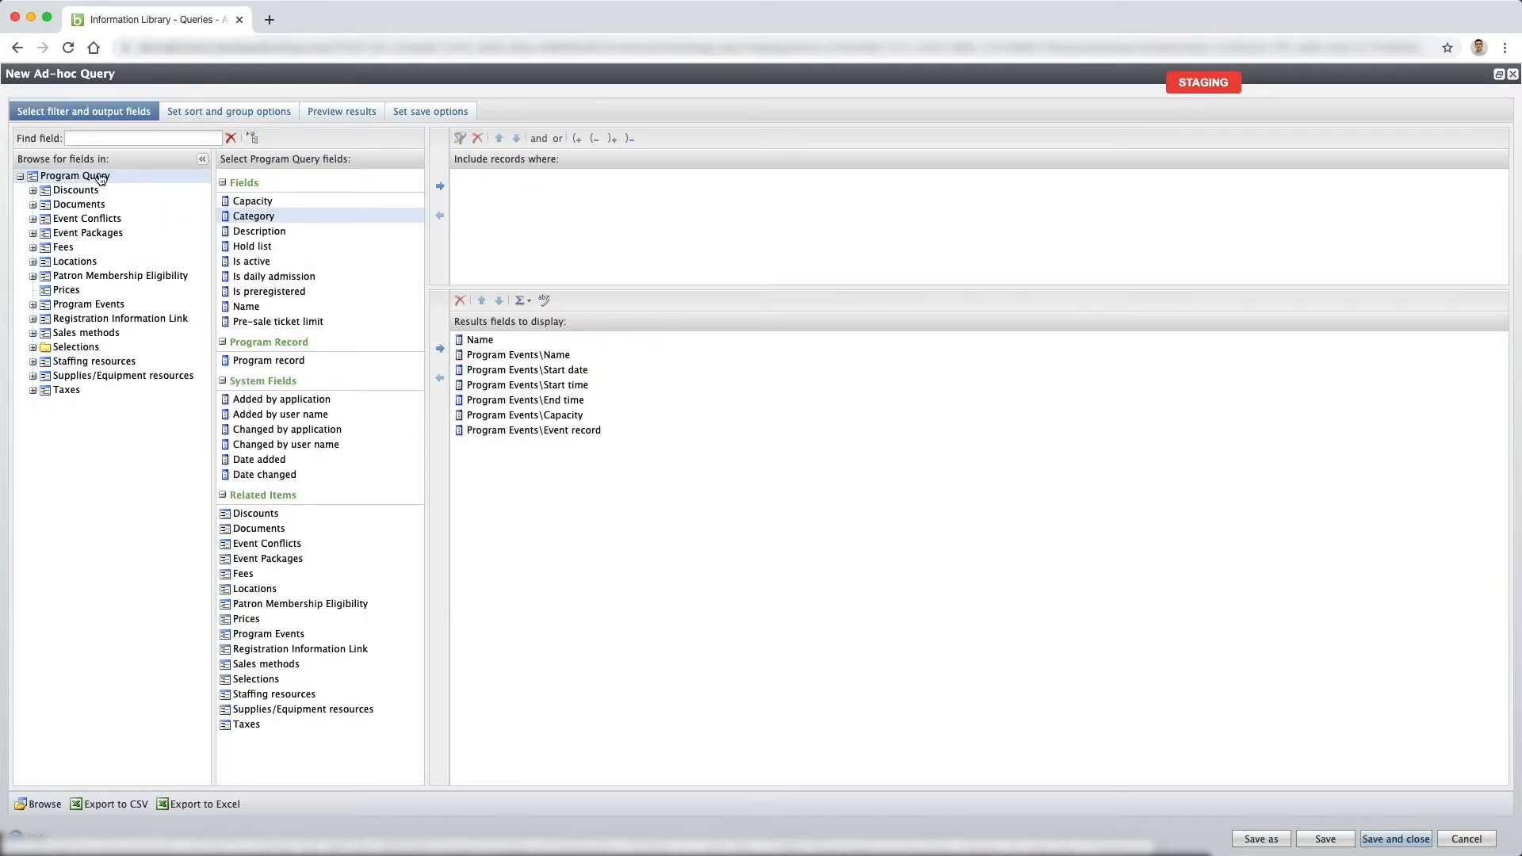
{"action": "left_click", "coordinate": [439, 186]}
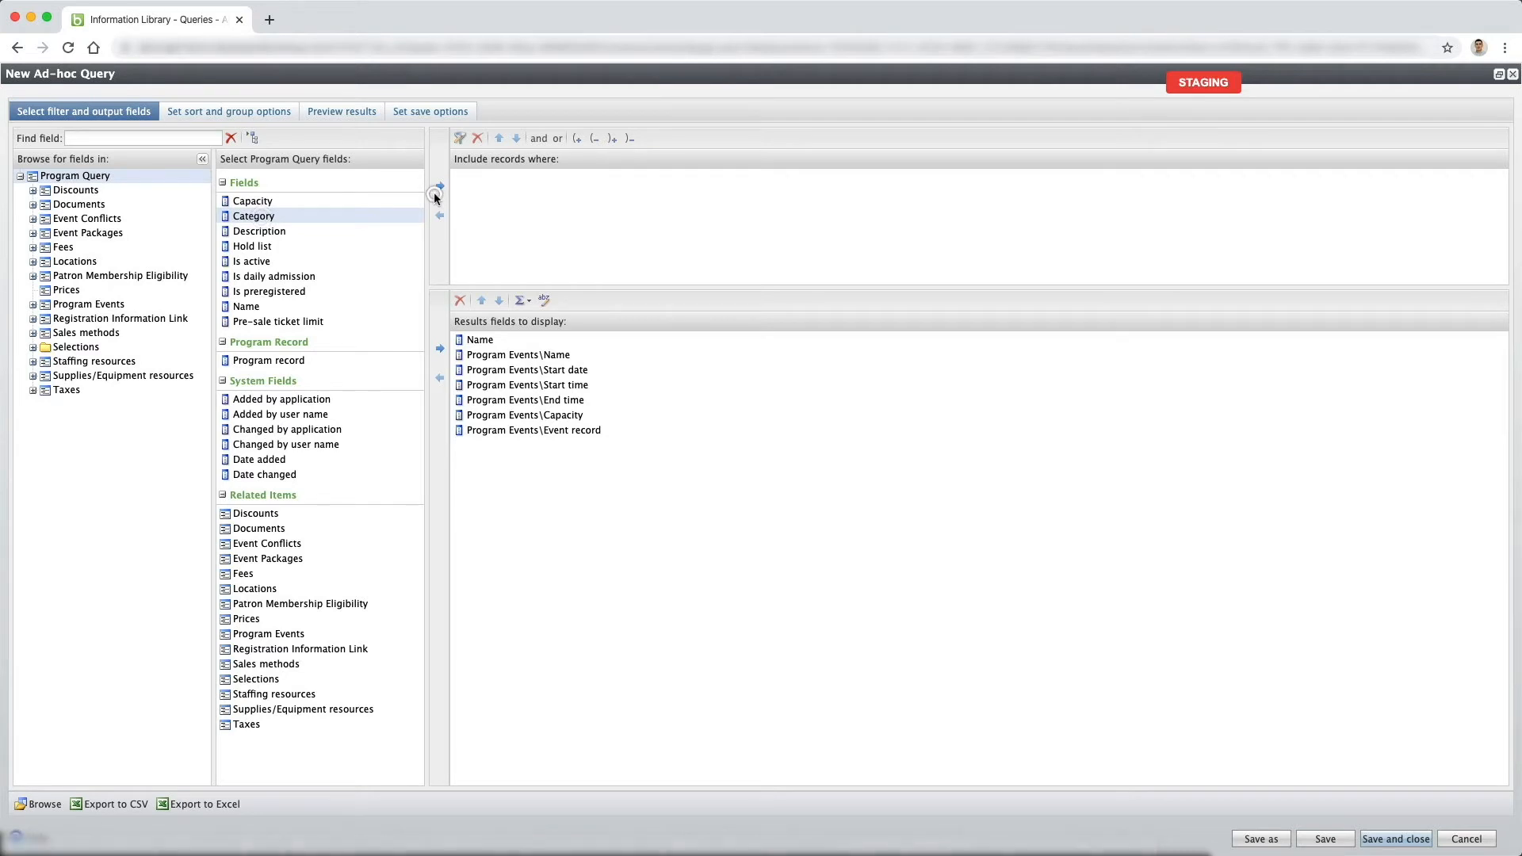
{"action": "key", "text": "super+a"}
{"action": "type", "text": "Gener"}
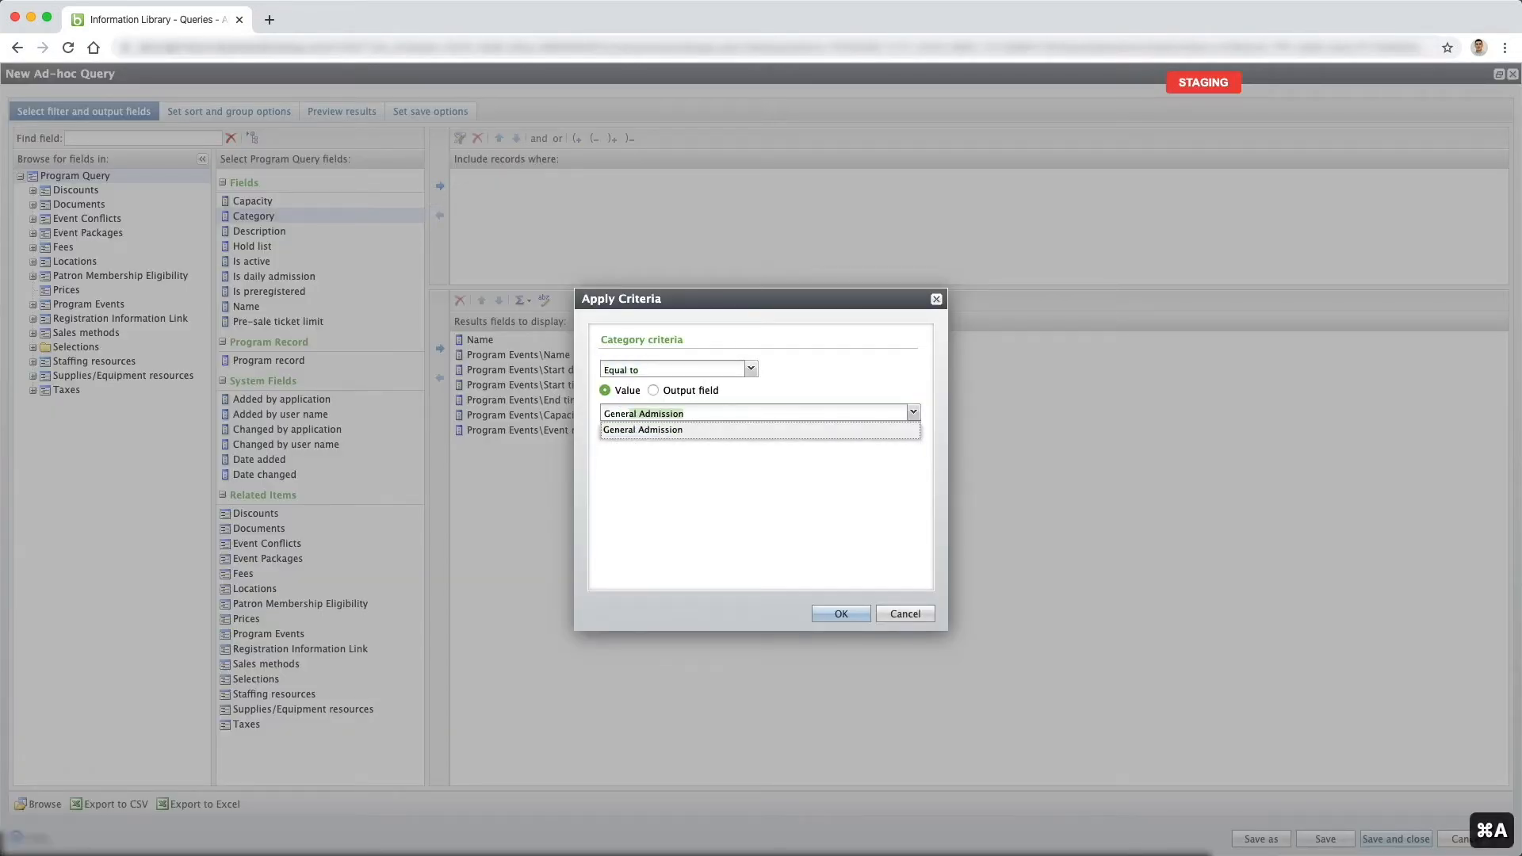
{"action": "left_click", "coordinate": [709, 432]}
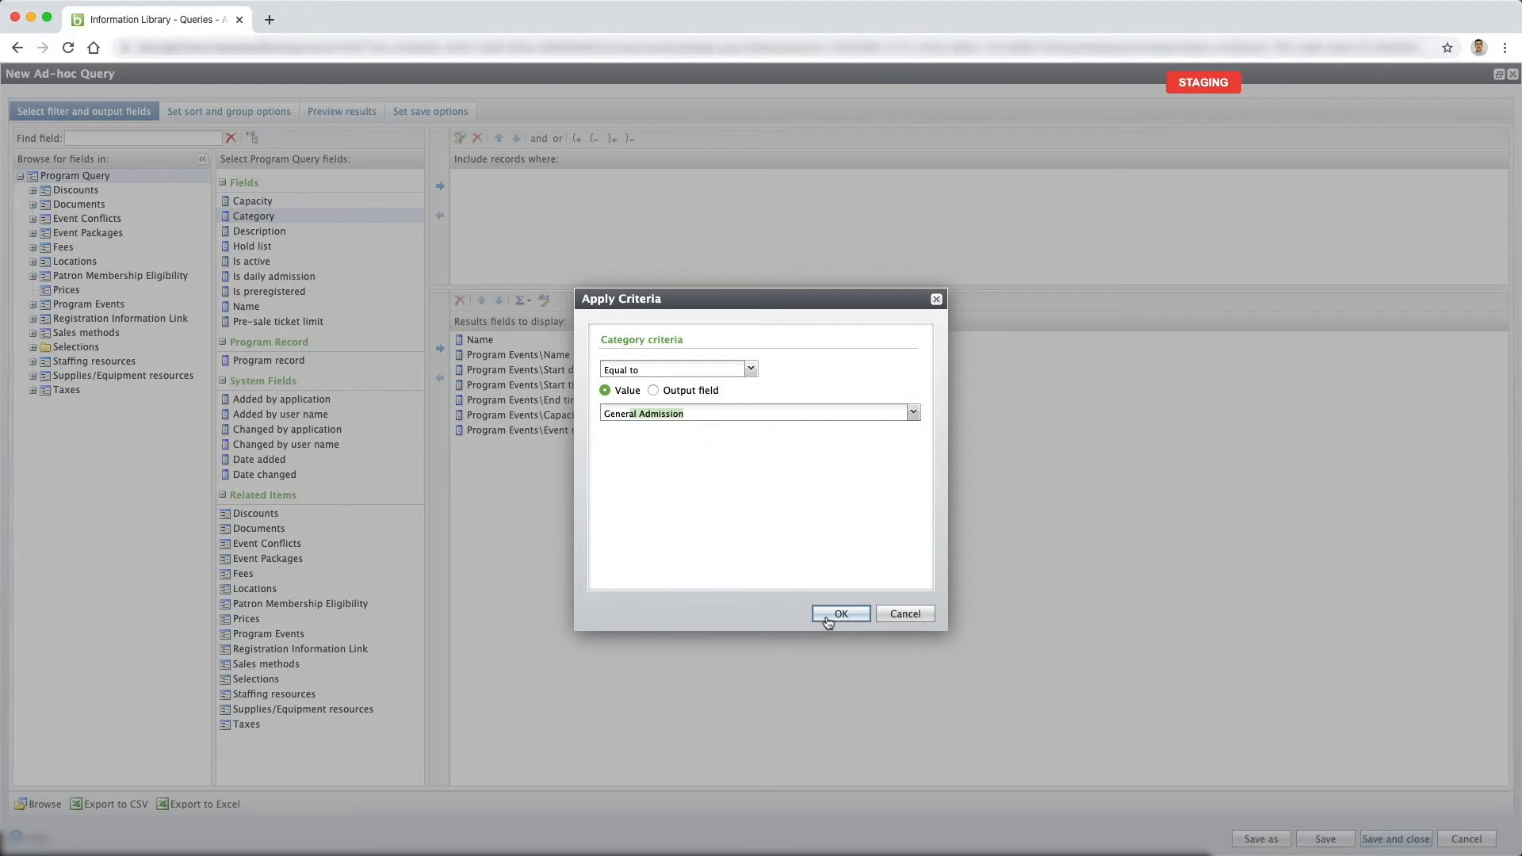
{"action": "left_click", "coordinate": [826, 616]}
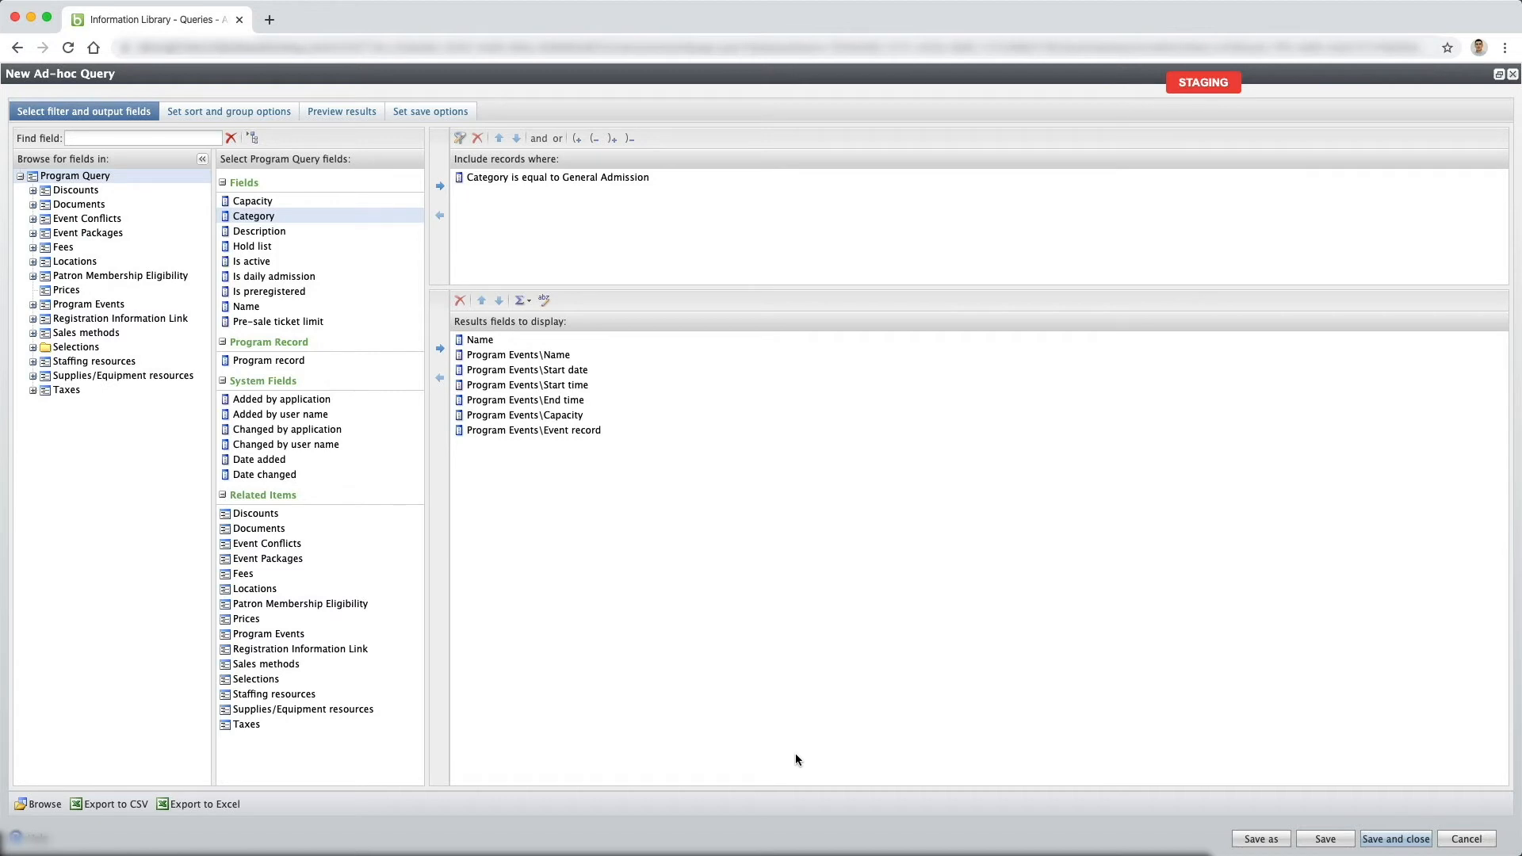
Add a filter requiring the Program Events name to contain "Daily Admission".
{"action": "left_click", "coordinate": [111, 305]}
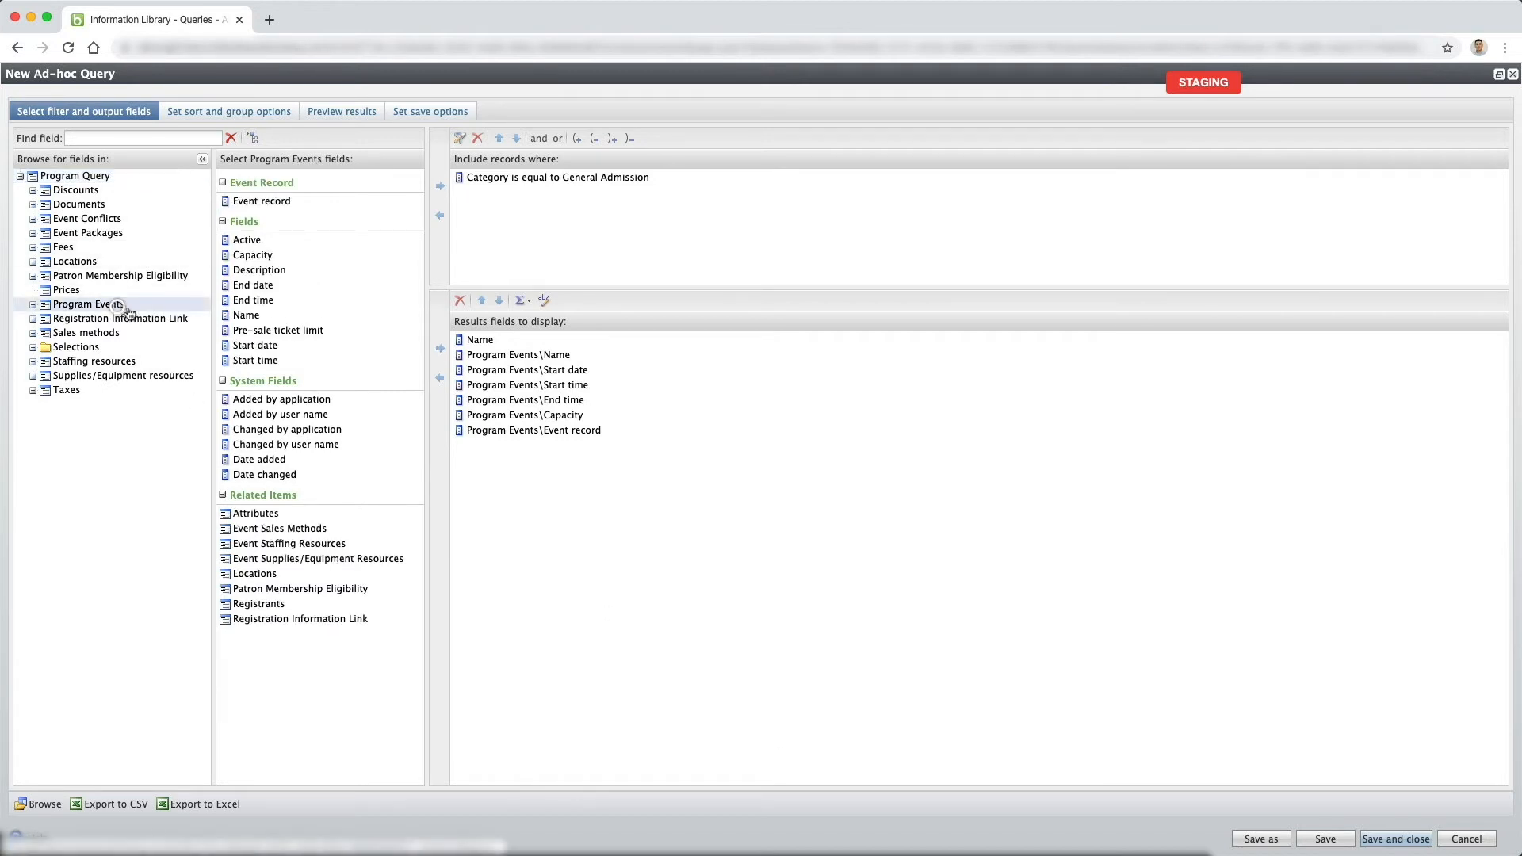
{"action": "left_click", "coordinate": [261, 315]}
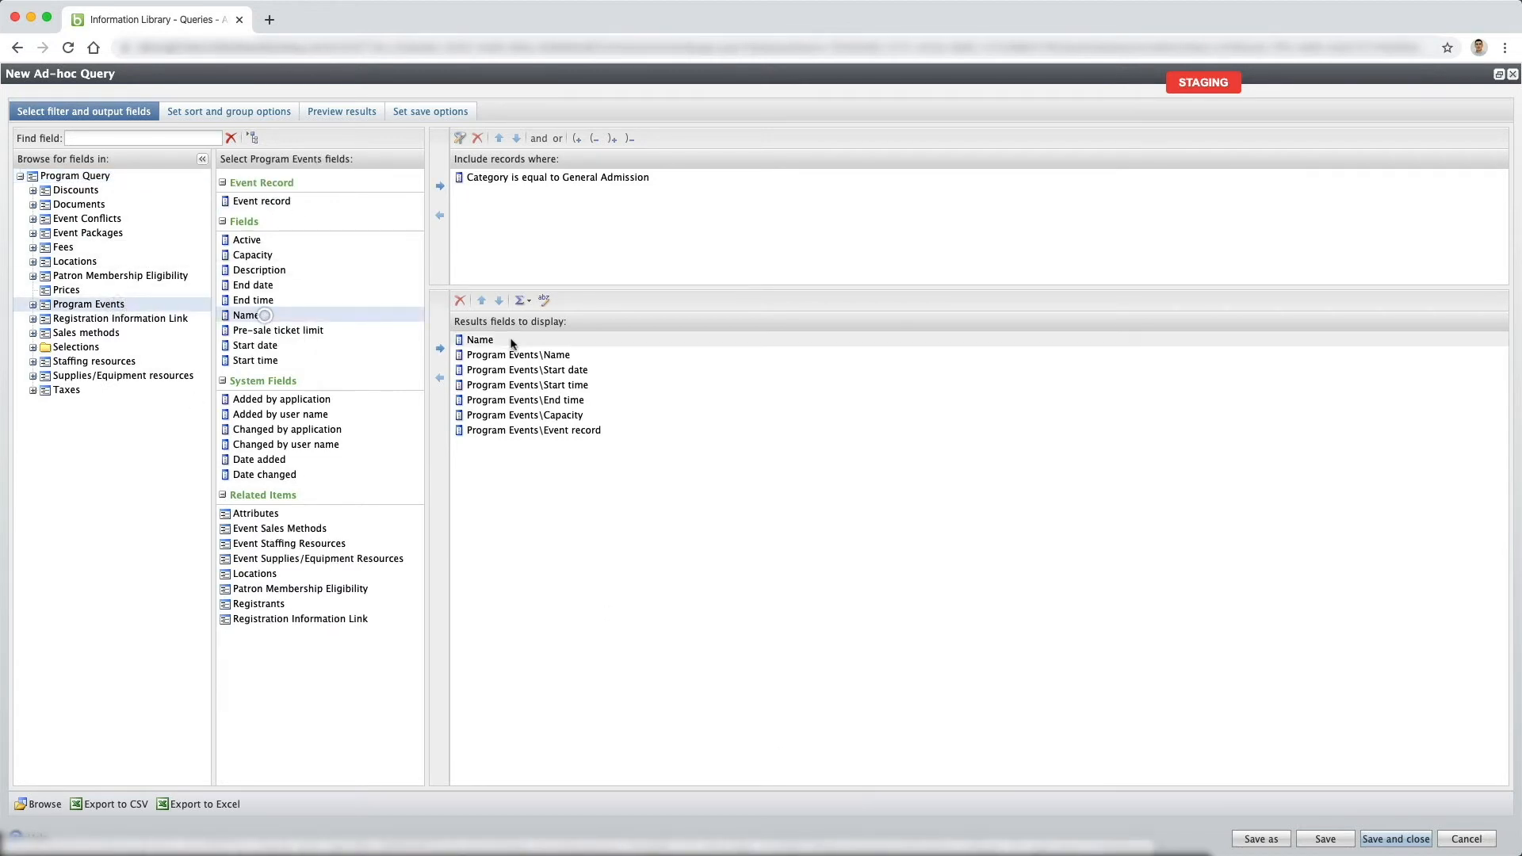
{"action": "left_click", "coordinate": [440, 186]}
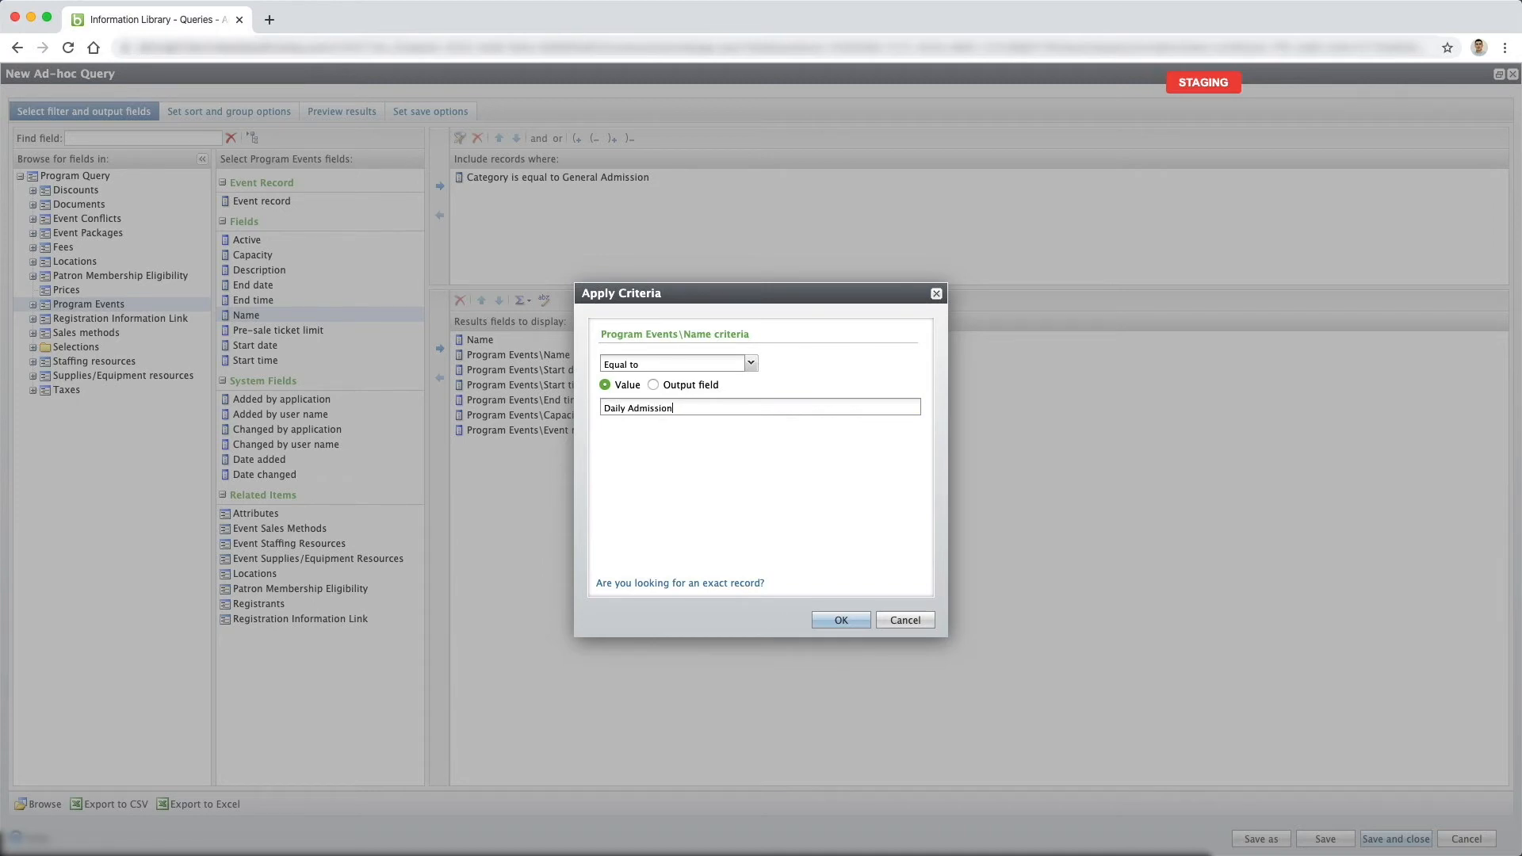
{"action": "left_click", "coordinate": [750, 363]}
{"action": "scroll", "coordinate": [673, 546], "scroll_direction": "down", "scroll_amount": 2}
{"action": "left_click", "coordinate": [650, 568]}
{"action": "left_click", "coordinate": [837, 624]}
Preview the query results with the category and event name filters applied.
{"action": "left_click", "coordinate": [339, 111]}
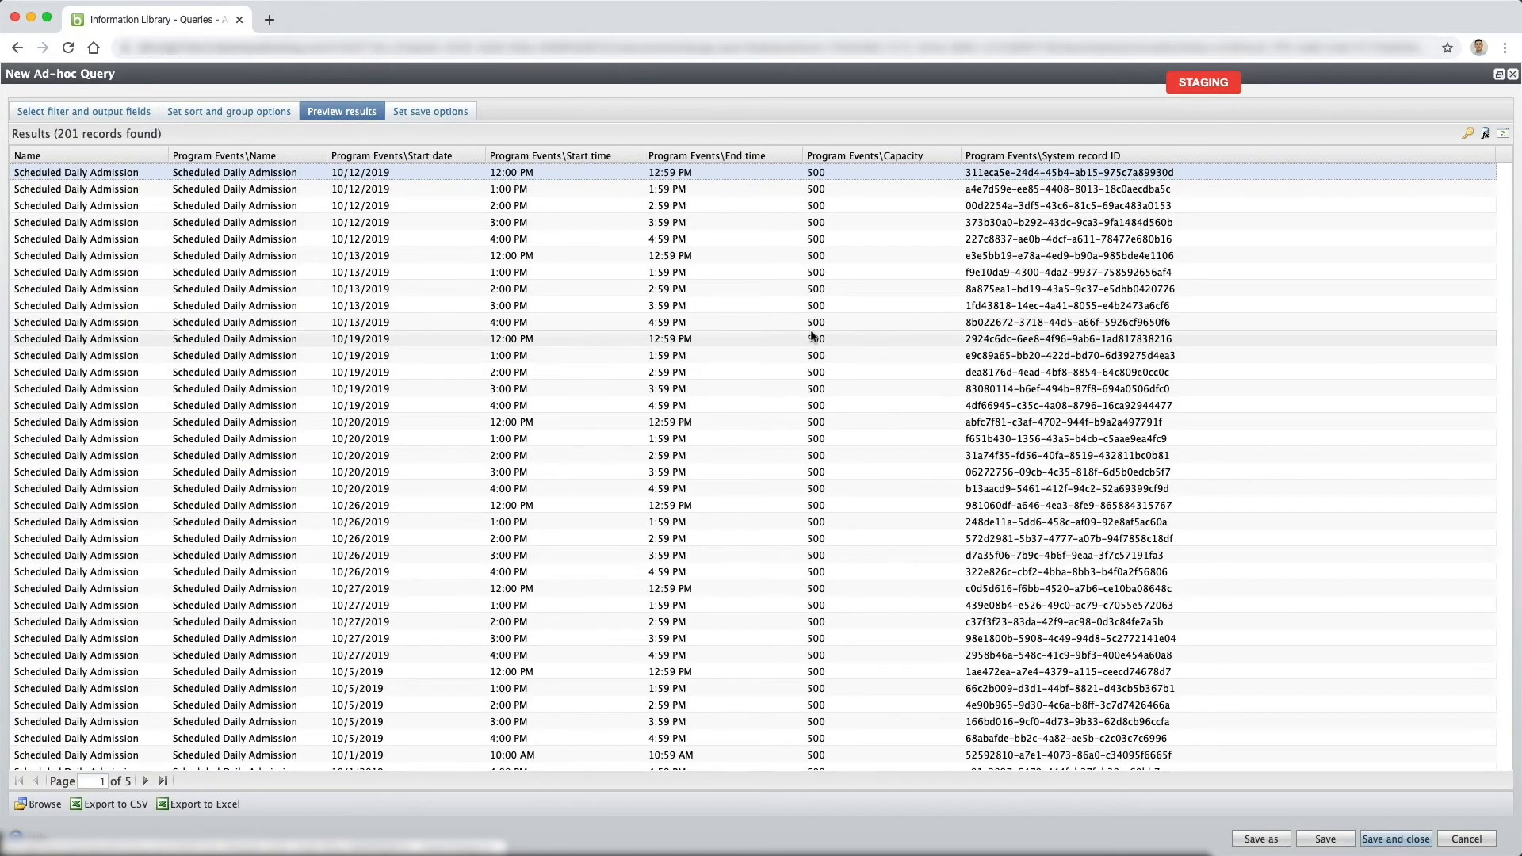
{"action": "scroll", "coordinate": [821, 338], "scroll_direction": "down", "scroll_amount": 5}
{"action": "scroll", "coordinate": [829, 331], "scroll_direction": "up", "scroll_amount": 5}
Add a filter requiring the Program Events capacity to be greater than 0 and preview the results.
{"action": "left_click", "coordinate": [140, 111]}
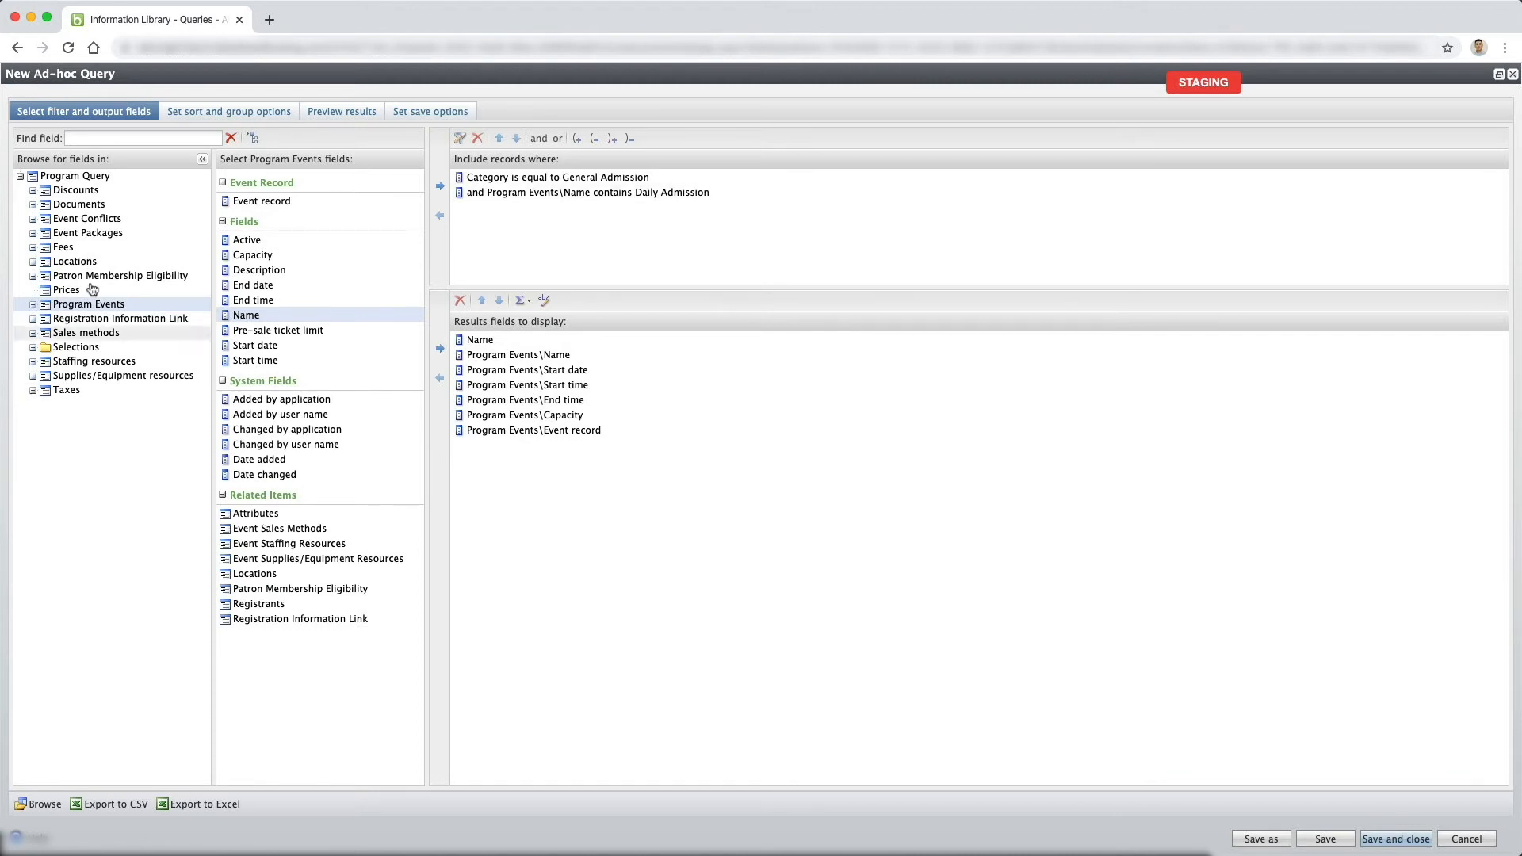
{"action": "left_click", "coordinate": [252, 255]}
{"action": "left_click", "coordinate": [440, 185]}
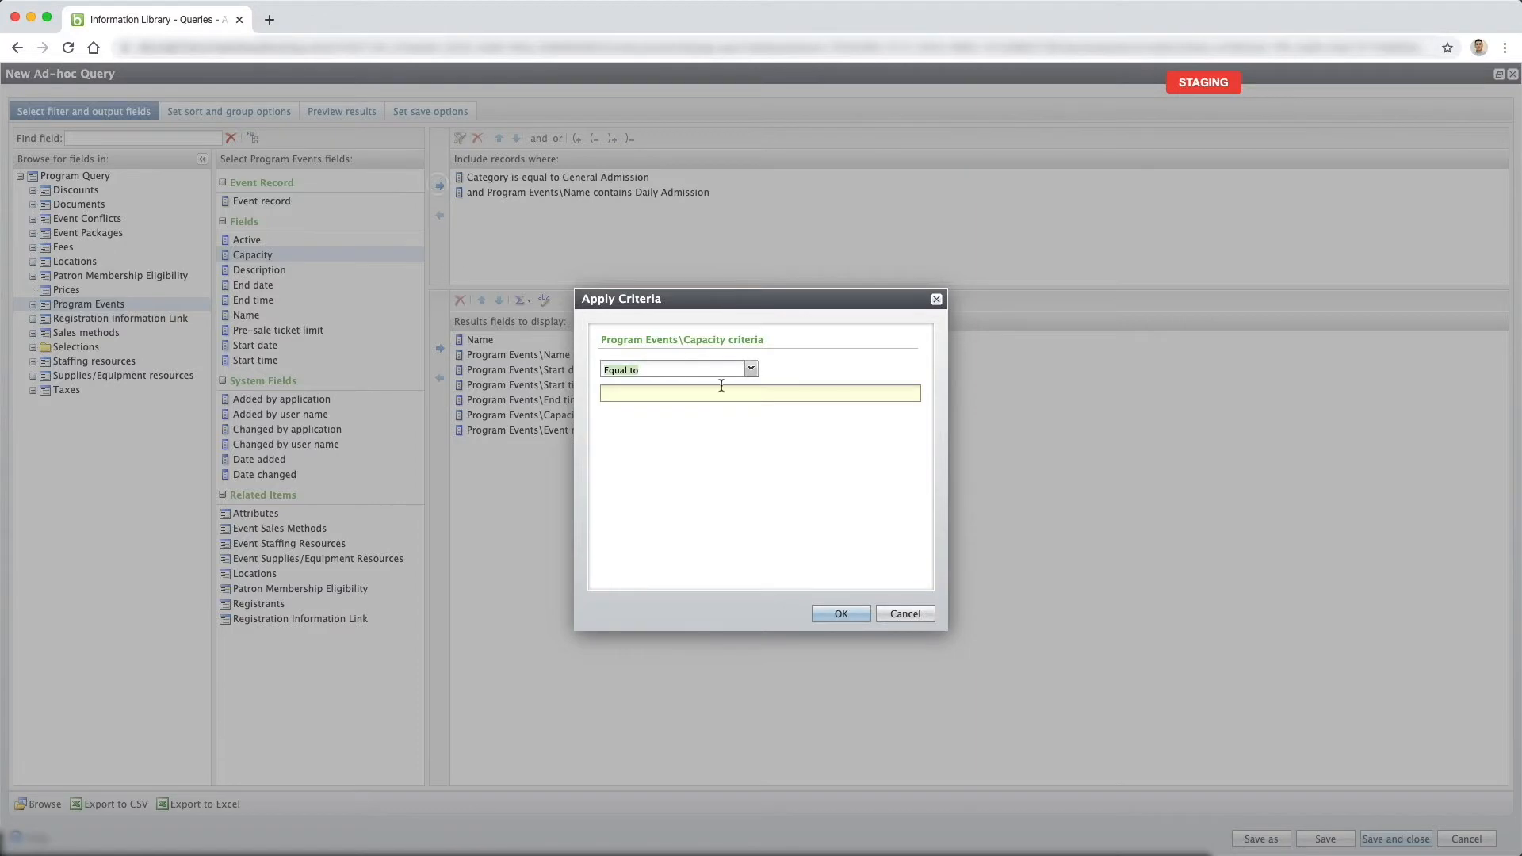
{"action": "left_click", "coordinate": [750, 369]}
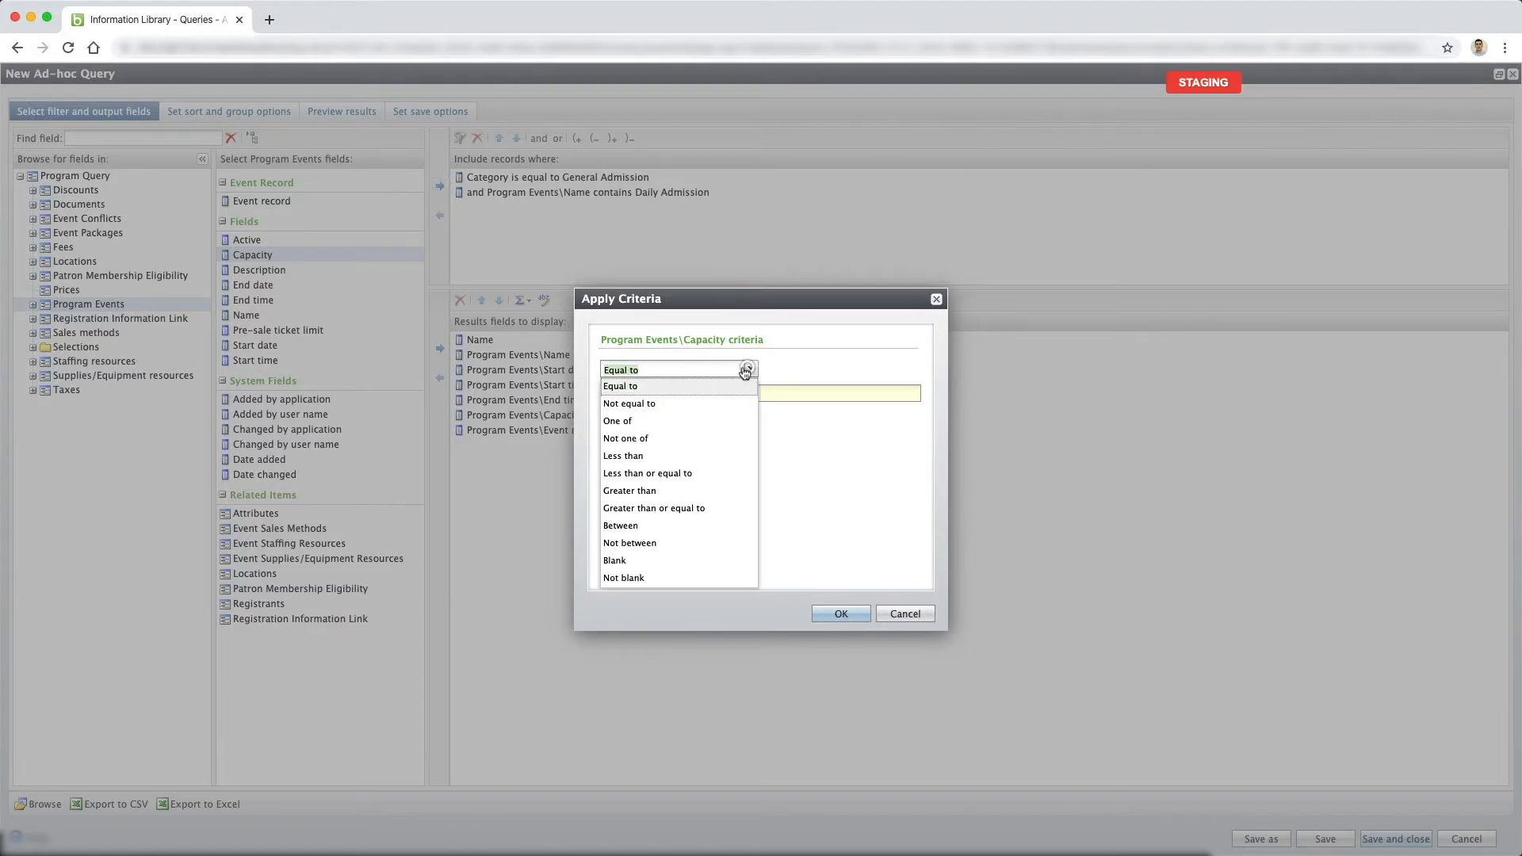
{"action": "left_click", "coordinate": [654, 491]}
{"action": "left_click", "coordinate": [684, 389]}
{"action": "type", "text": "0"}
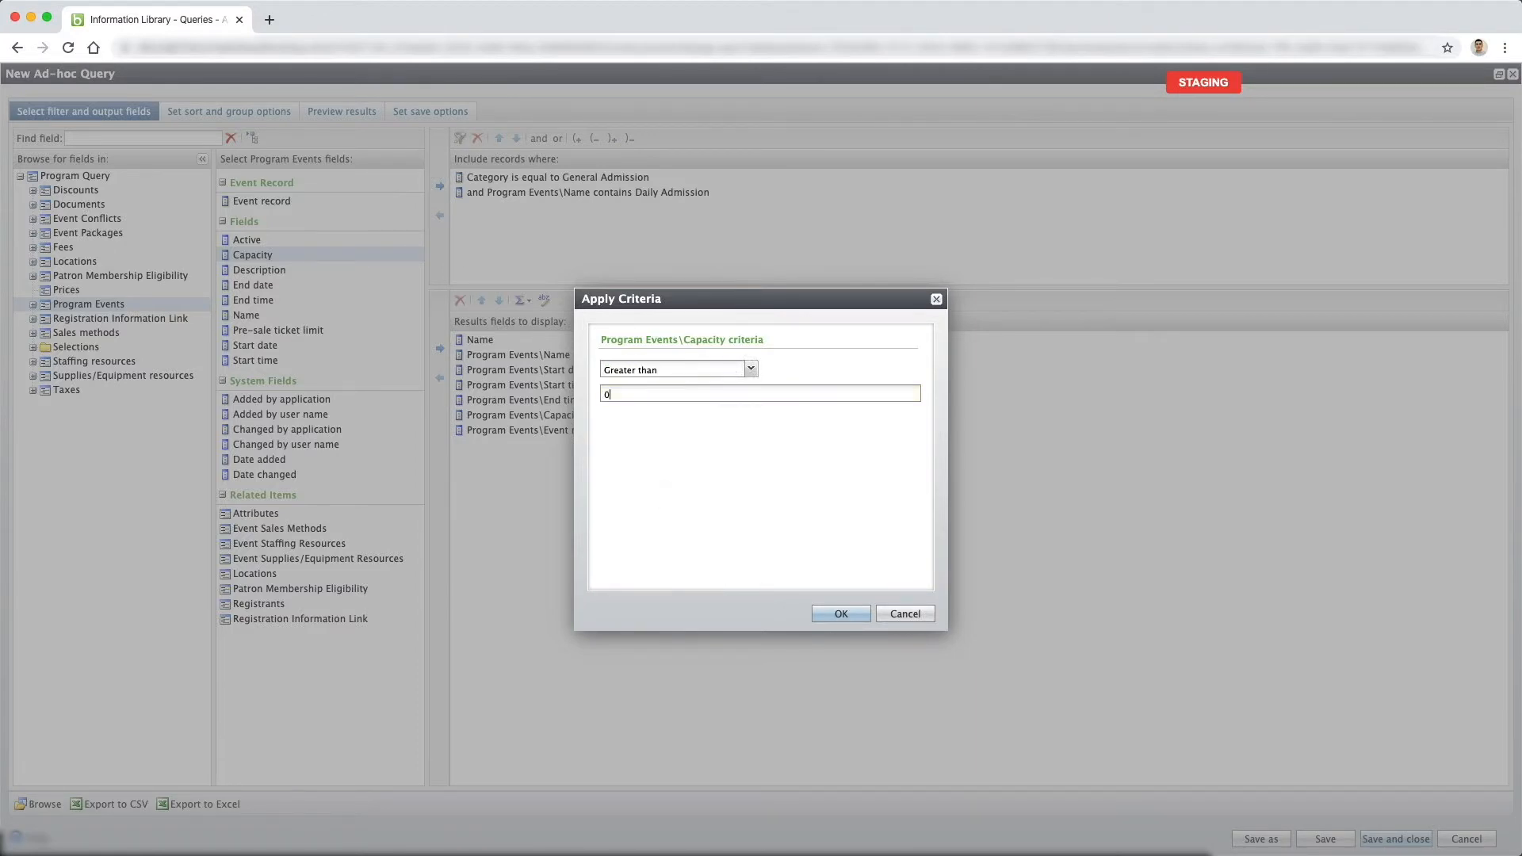
{"action": "left_click", "coordinate": [836, 614]}
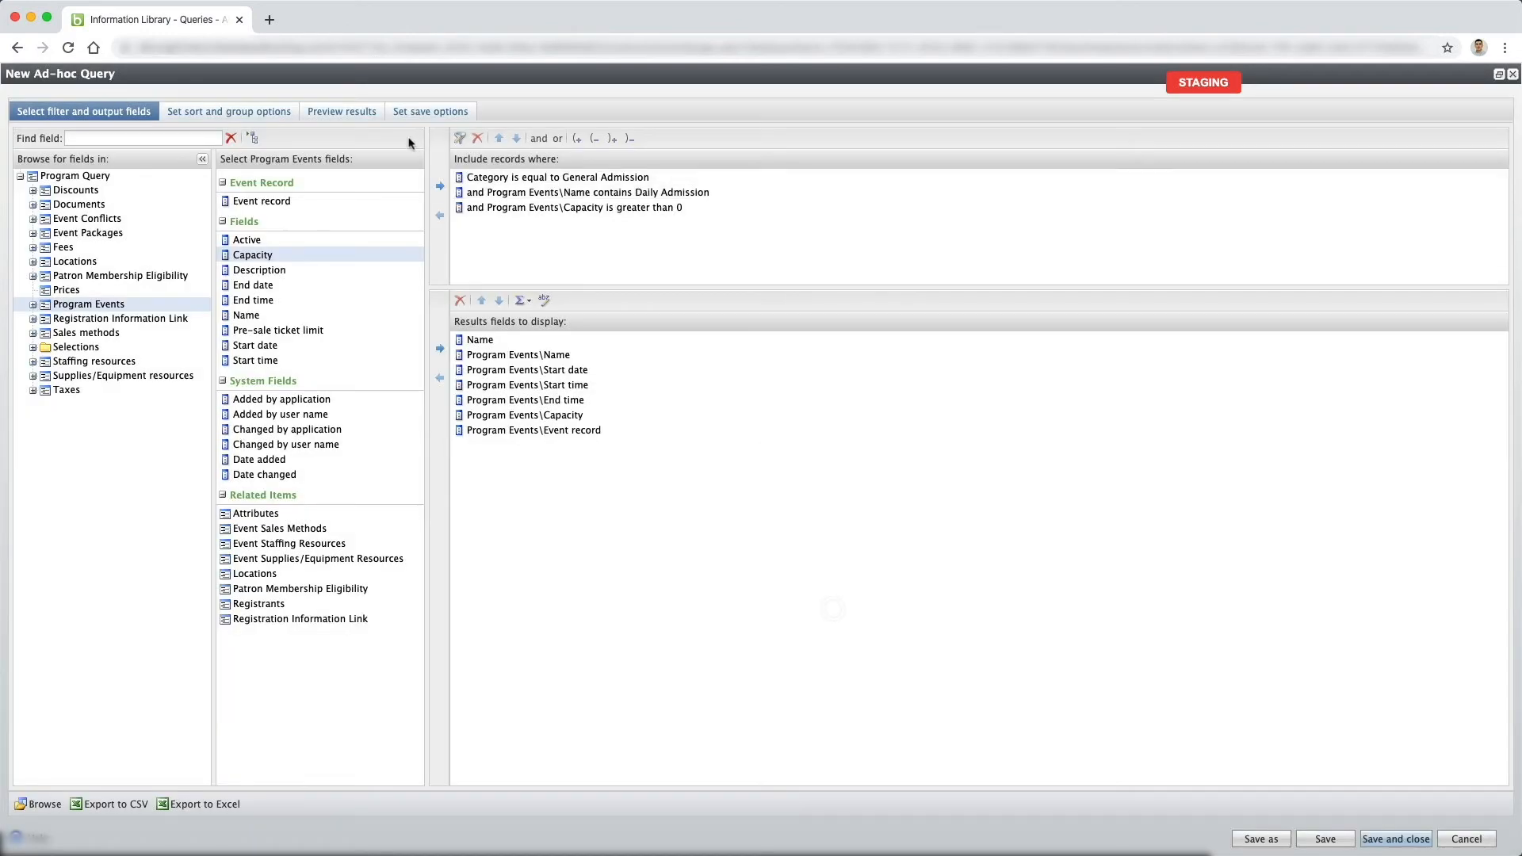
{"action": "left_click", "coordinate": [361, 113]}
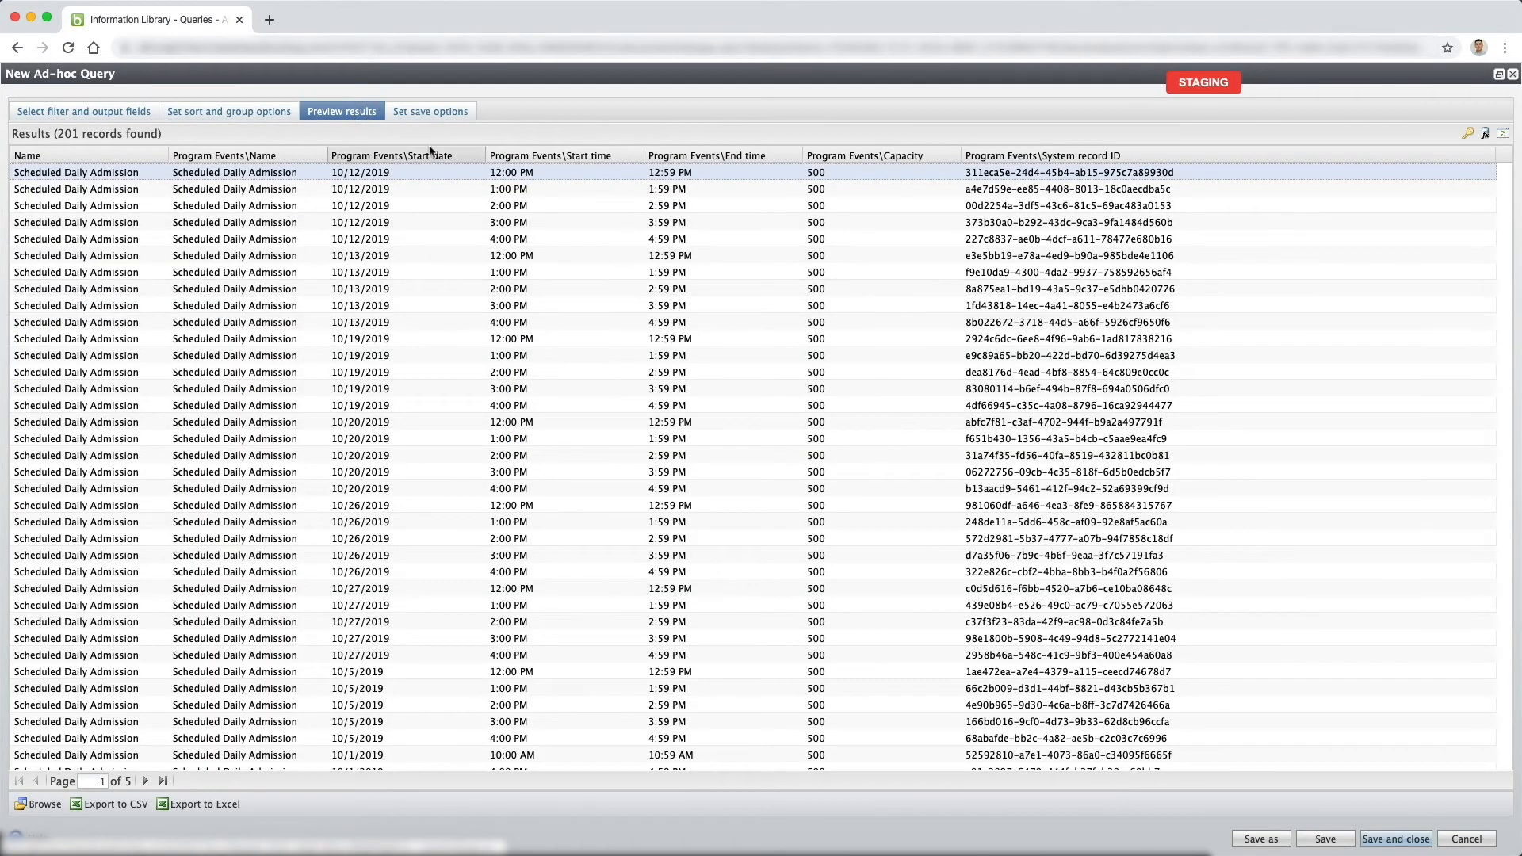
In the save options, name the query "General Admission Calendar - SGS" and describe it as "General admission calendar".
{"action": "left_click", "coordinate": [452, 114]}
{"action": "left_click", "coordinate": [187, 161]}
{"action": "type", "text": "SGS -"}
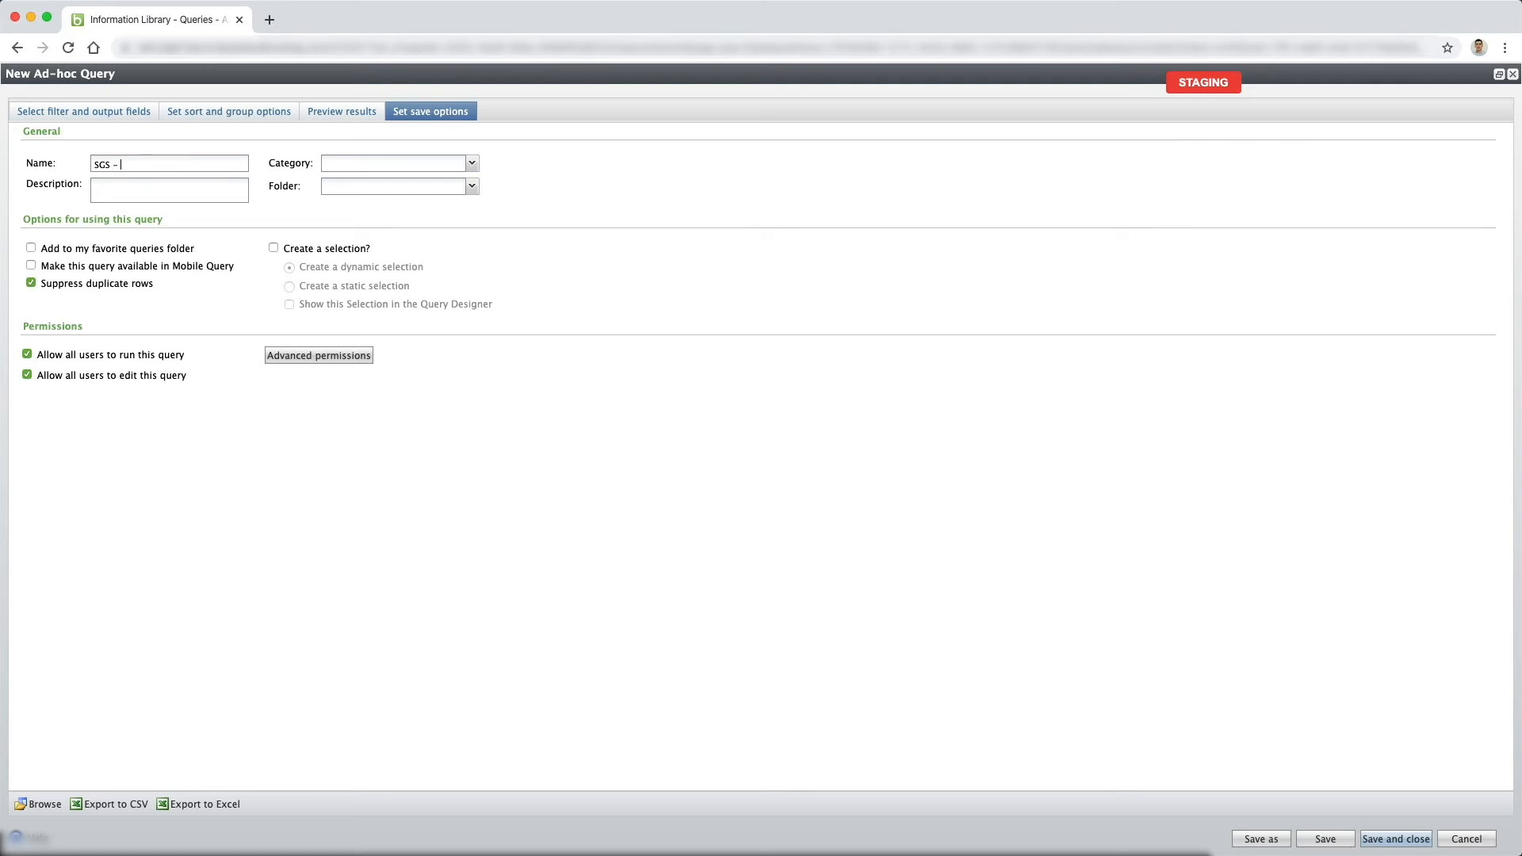
{"action": "key", "text": "super+x"}
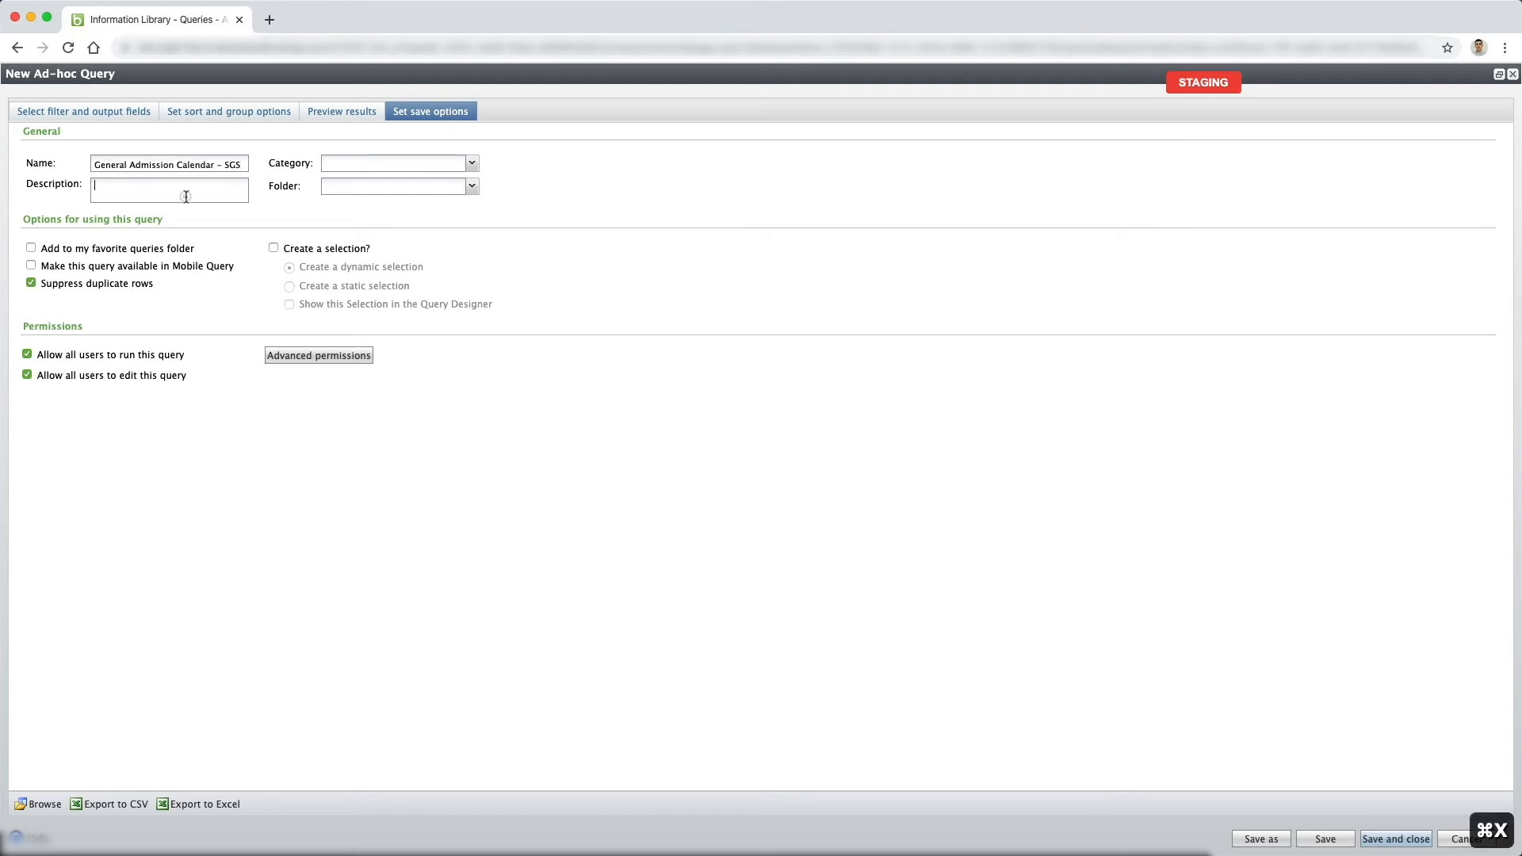
{"action": "left_click", "coordinate": [225, 194]}
{"action": "type", "text": "General admission calendar"}
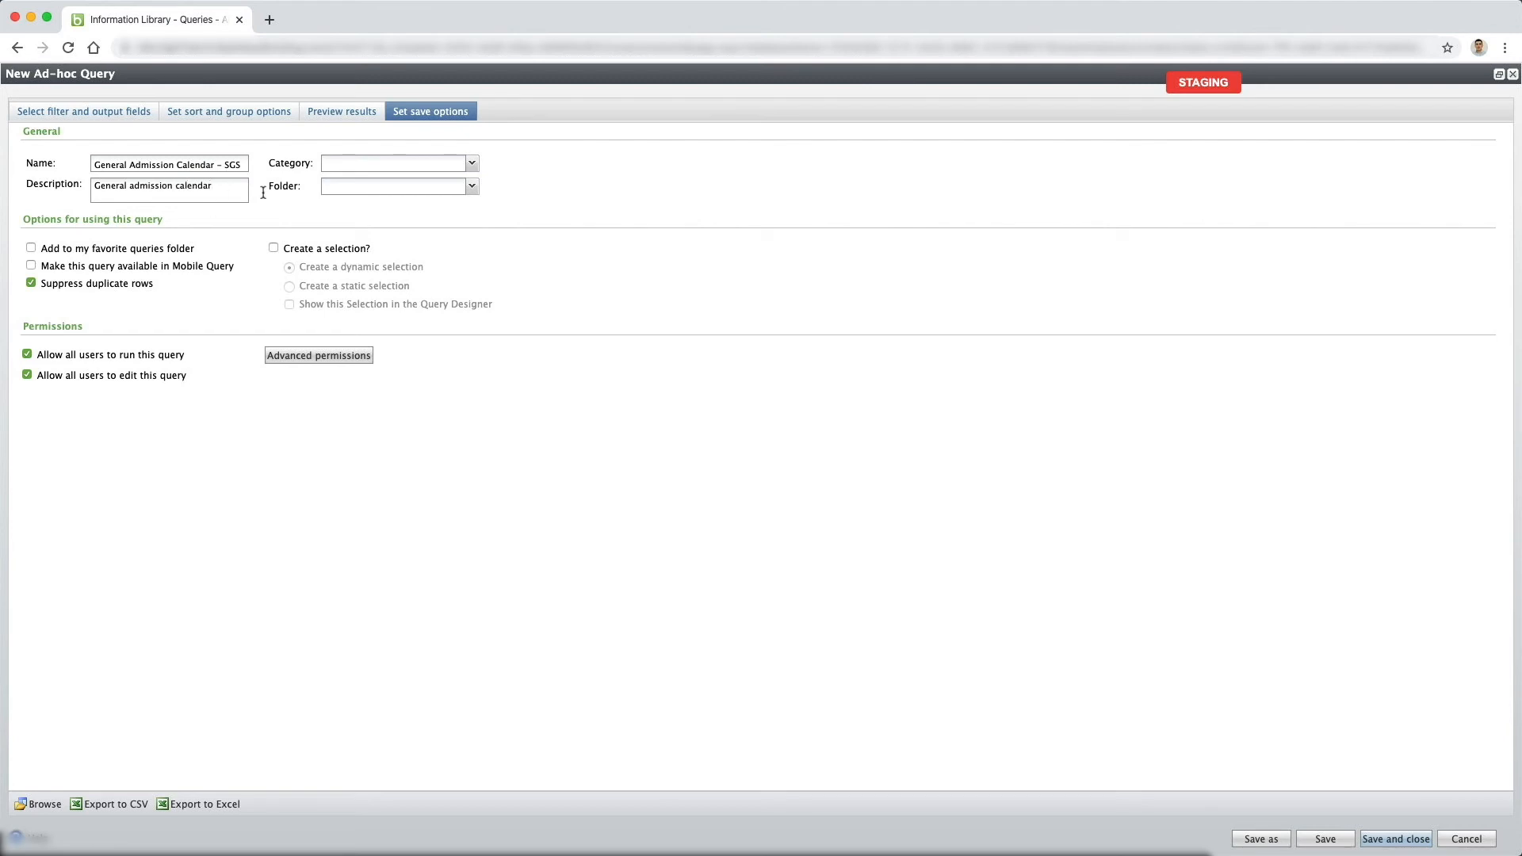
Assign the query to the category "Social Good Software".
{"action": "left_click", "coordinate": [329, 163]}
{"action": "type", "text": "Social Go"}
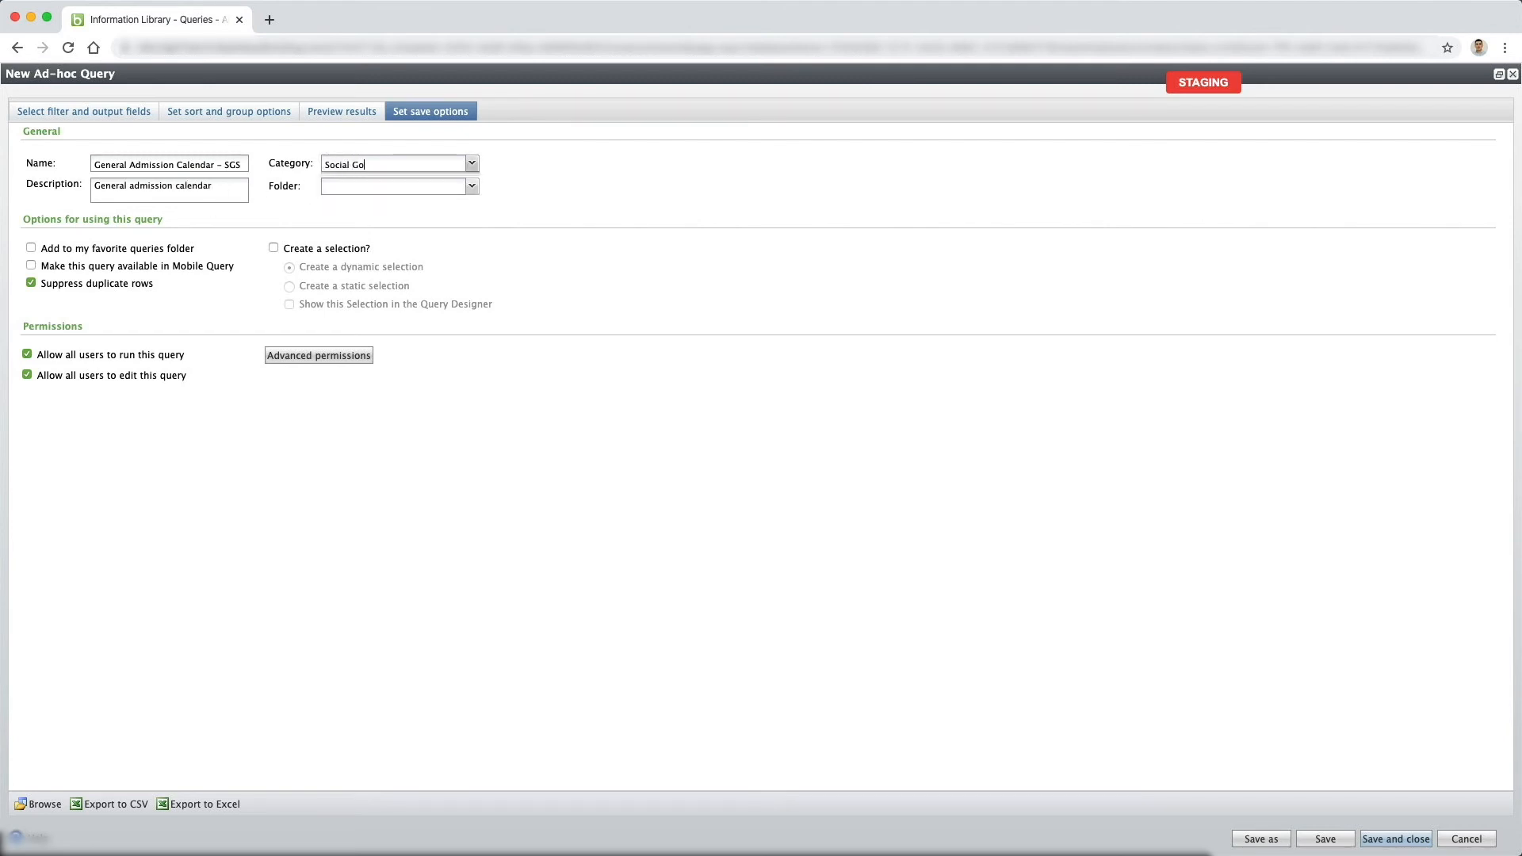
{"action": "type", "text": "od Software"}
{"action": "left_click", "coordinate": [620, 190]}
{"action": "left_click", "coordinate": [738, 496]}
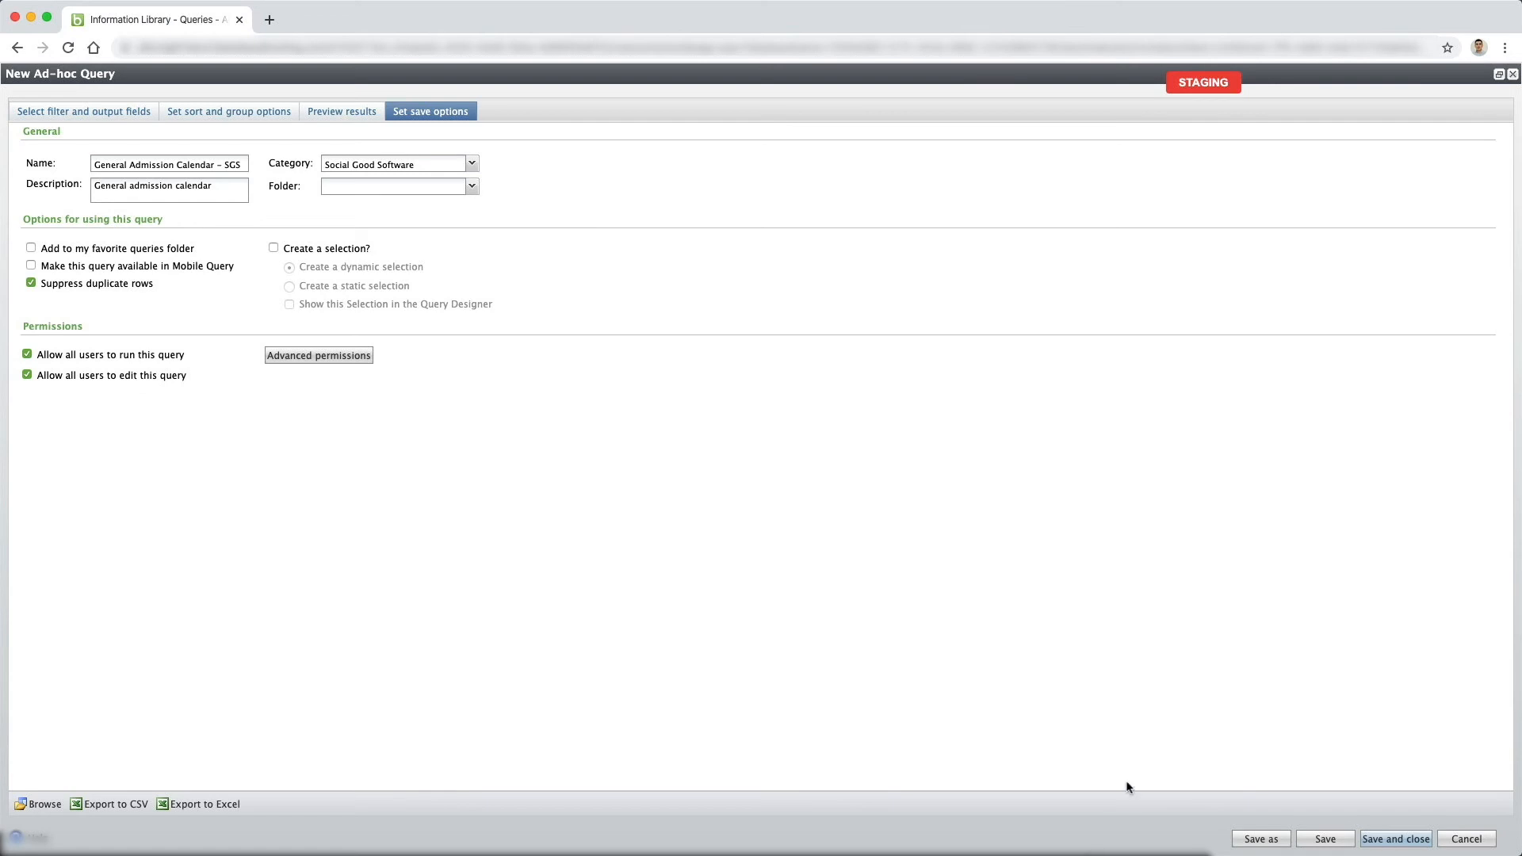
Save and close the query, and look through its processed results.
{"action": "left_click", "coordinate": [1396, 840]}
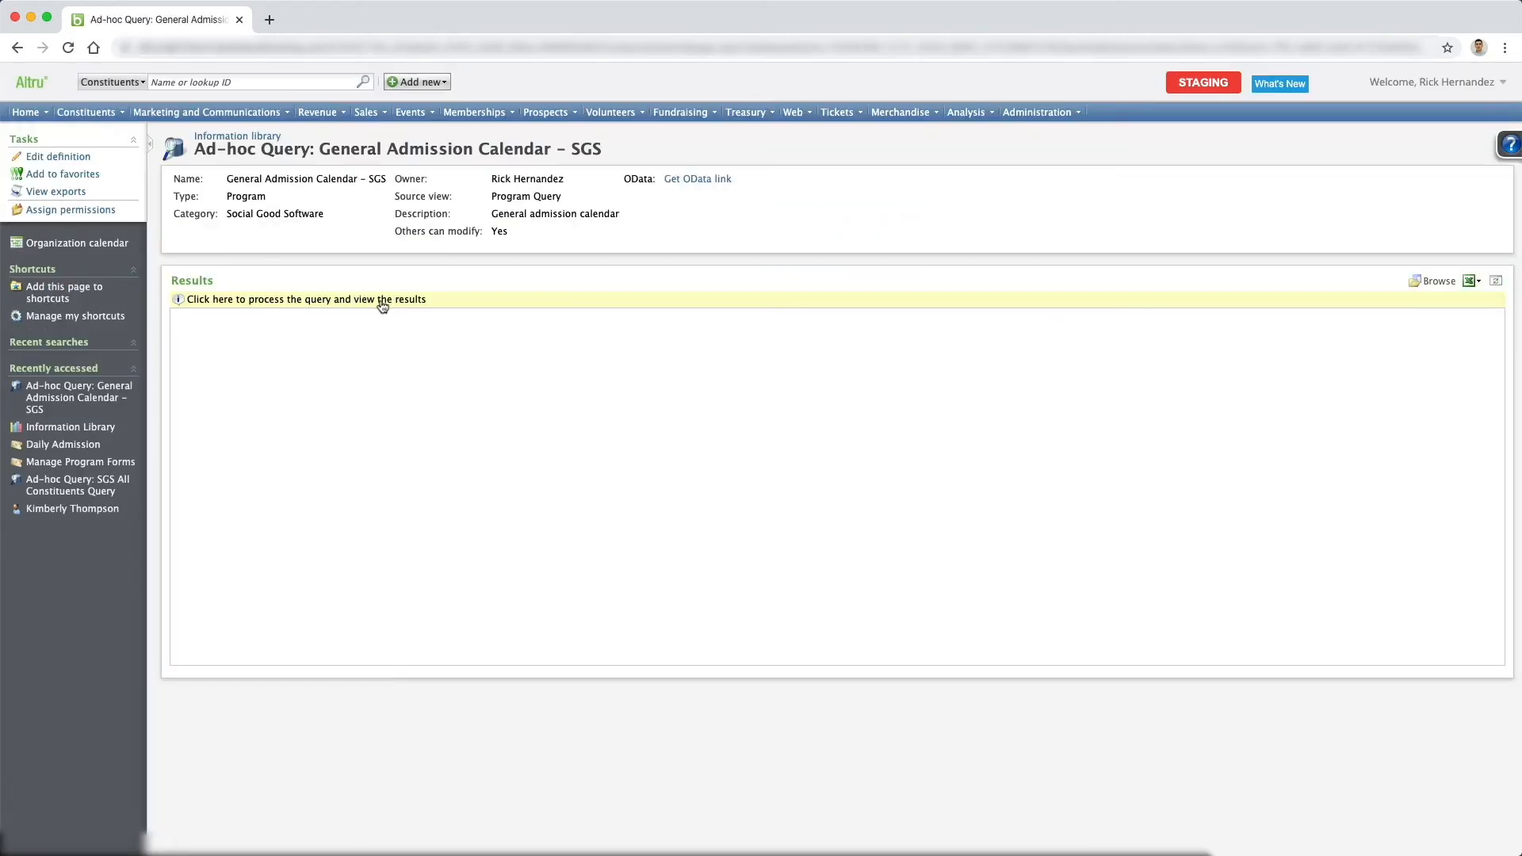
{"action": "scroll", "coordinate": [785, 507], "scroll_direction": "down", "scroll_amount": 10}
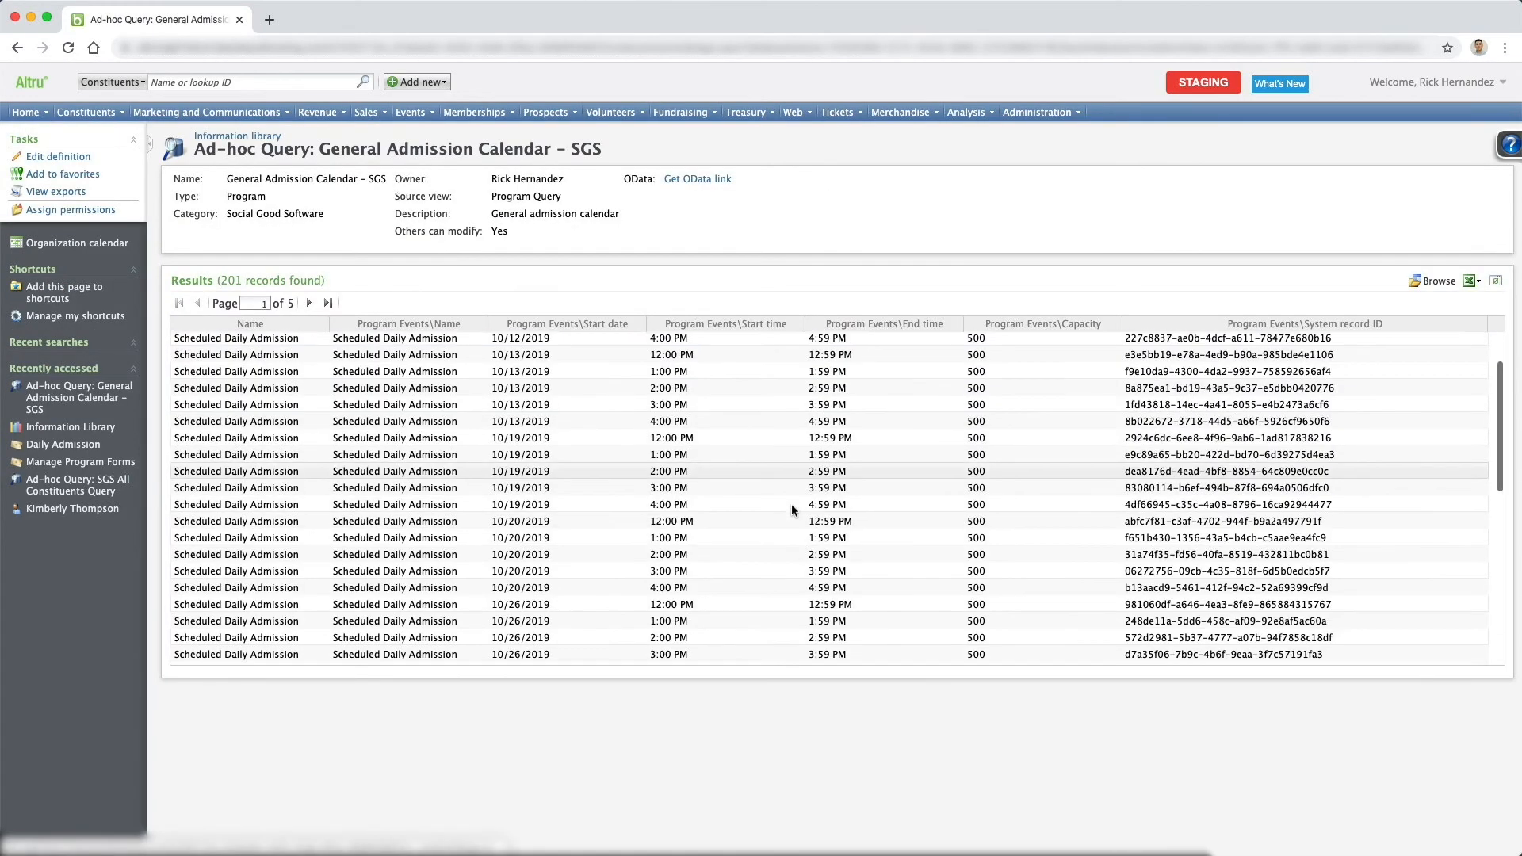
{"action": "scroll", "coordinate": [791, 502], "scroll_direction": "up", "scroll_amount": 10}
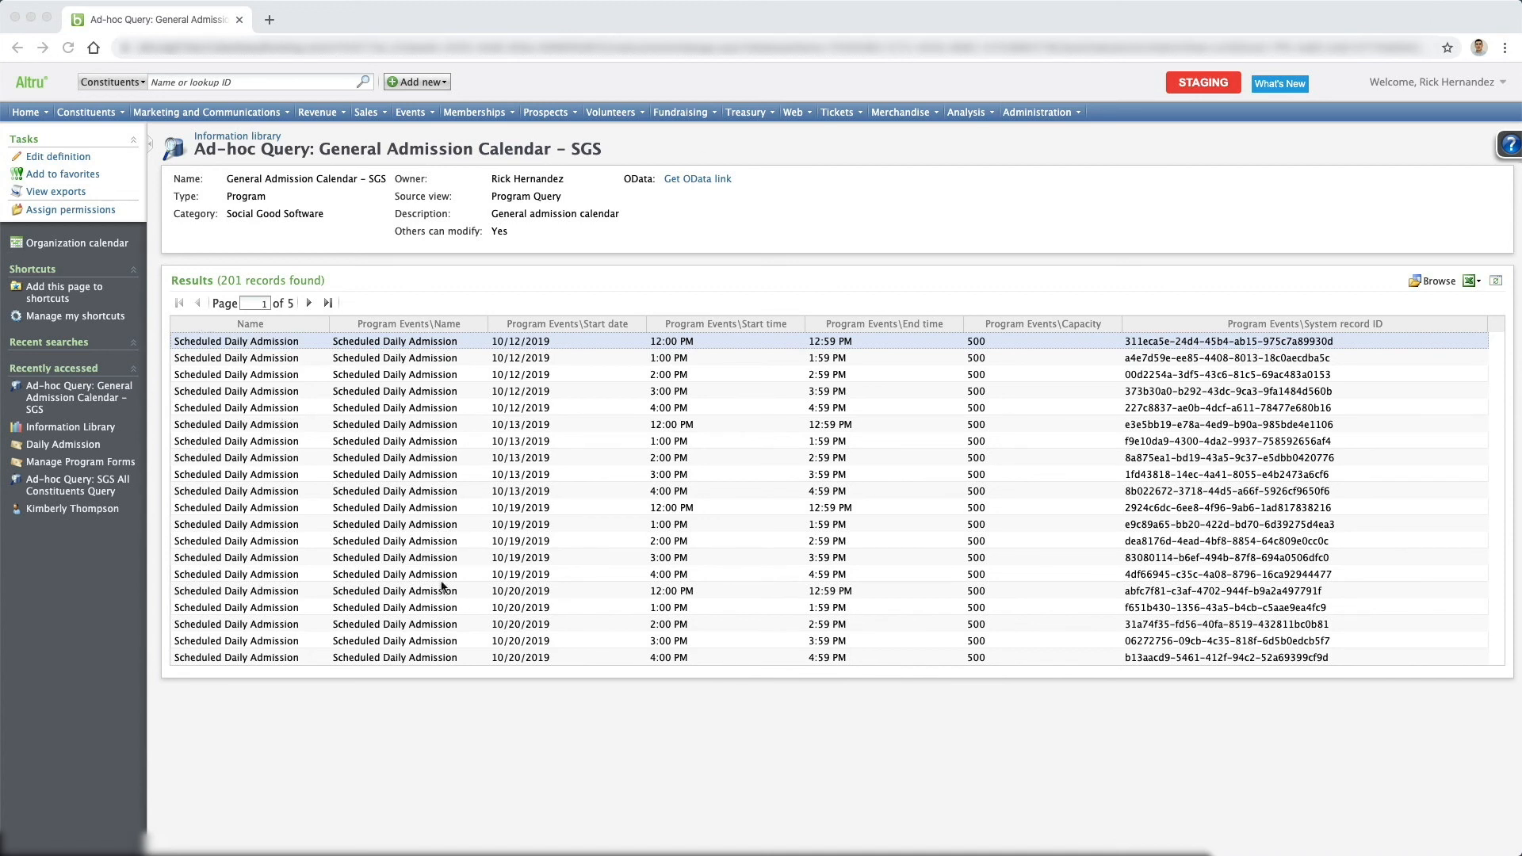
Edit the query definition to remove the program-level Name from the results fields, and save and close it.
{"action": "left_click", "coordinate": [57, 156]}
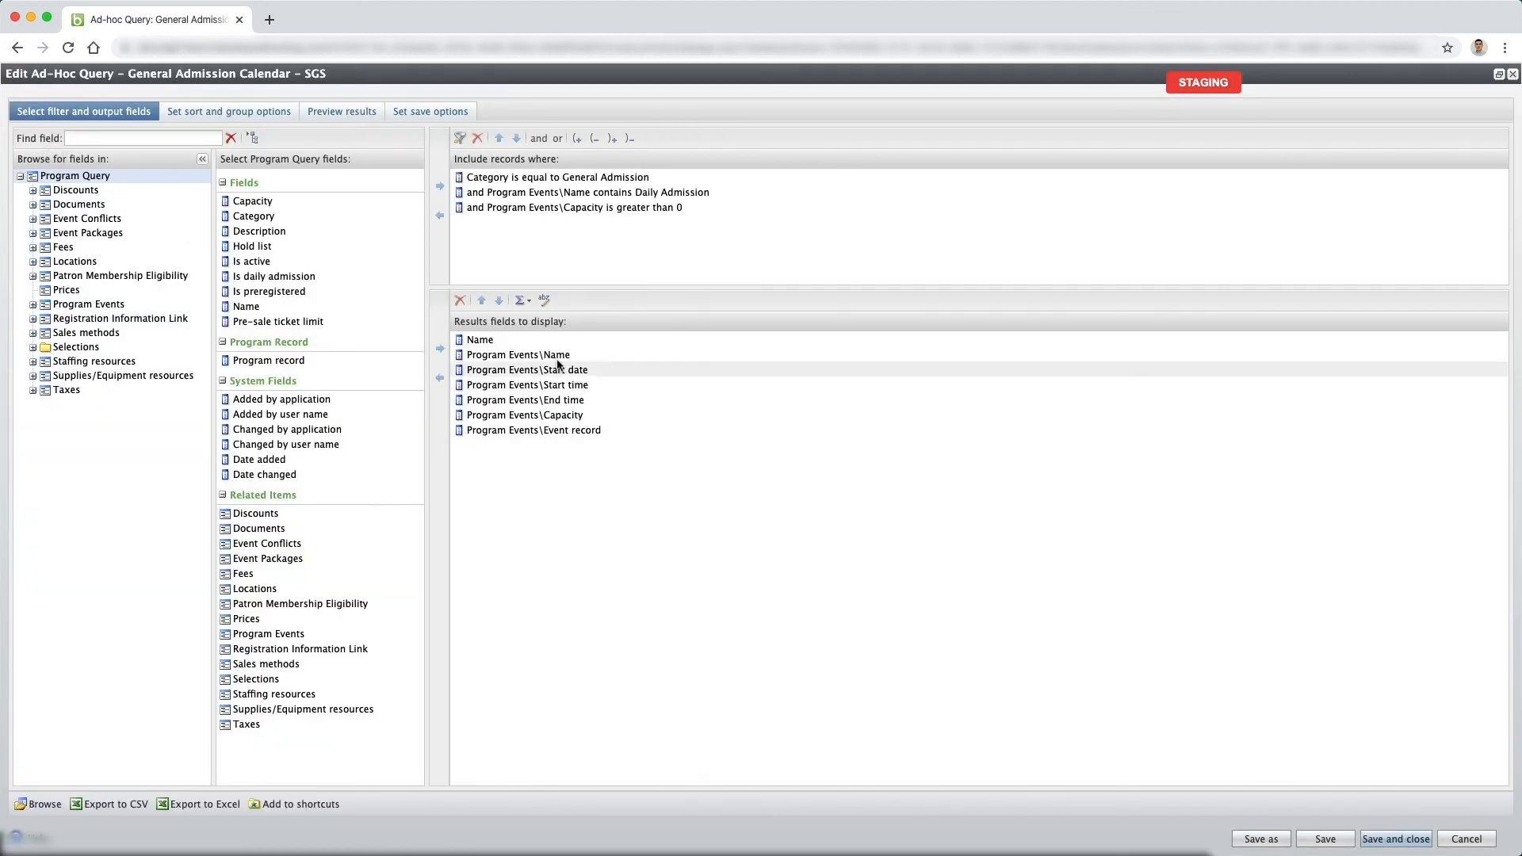
{"action": "left_click", "coordinate": [503, 333]}
{"action": "left_click", "coordinate": [459, 300]}
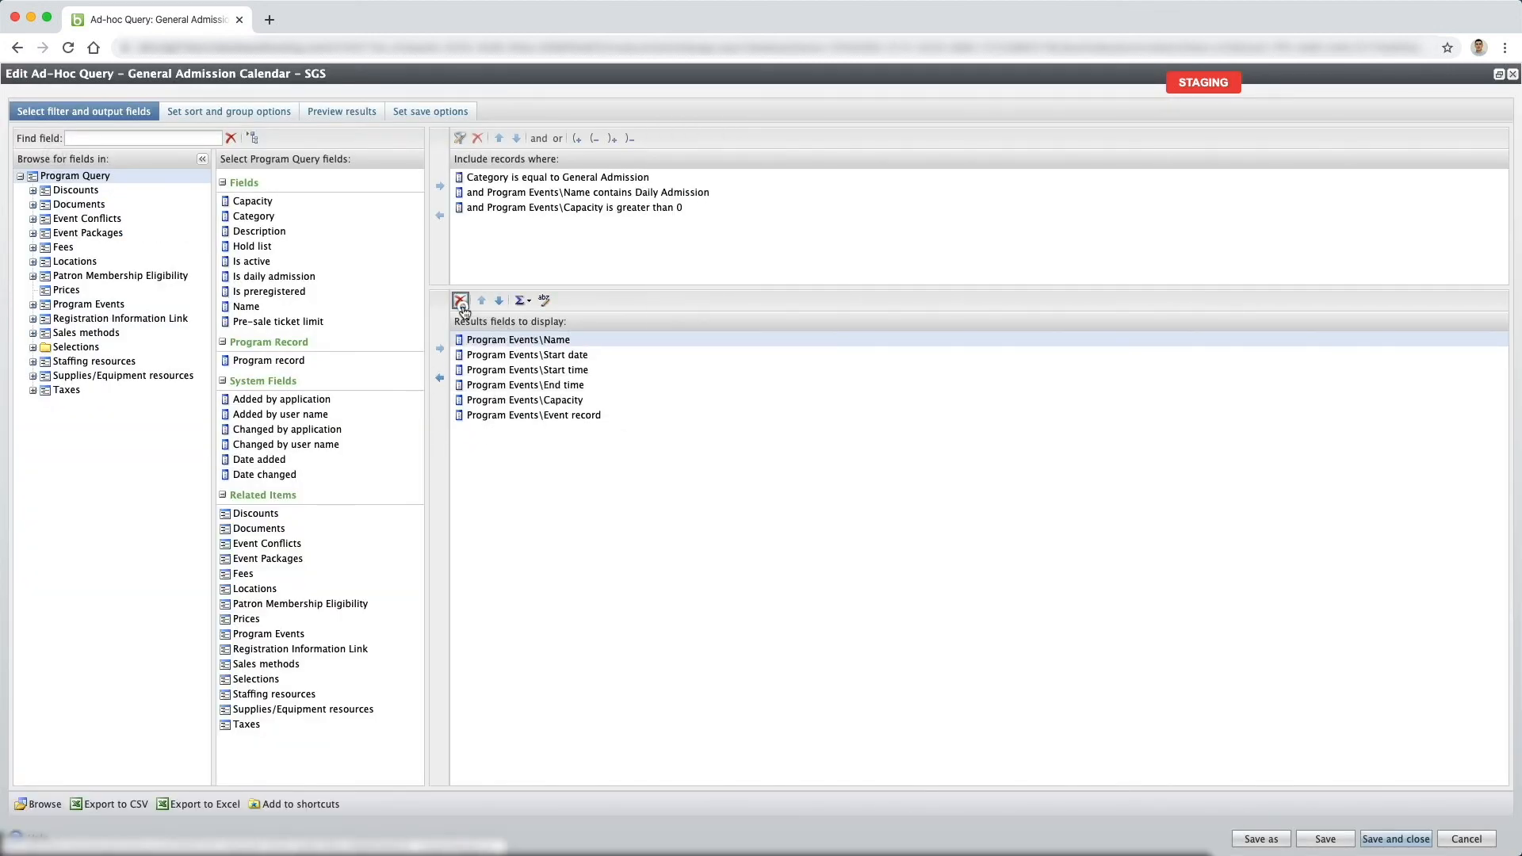
{"action": "left_click", "coordinate": [1395, 834]}
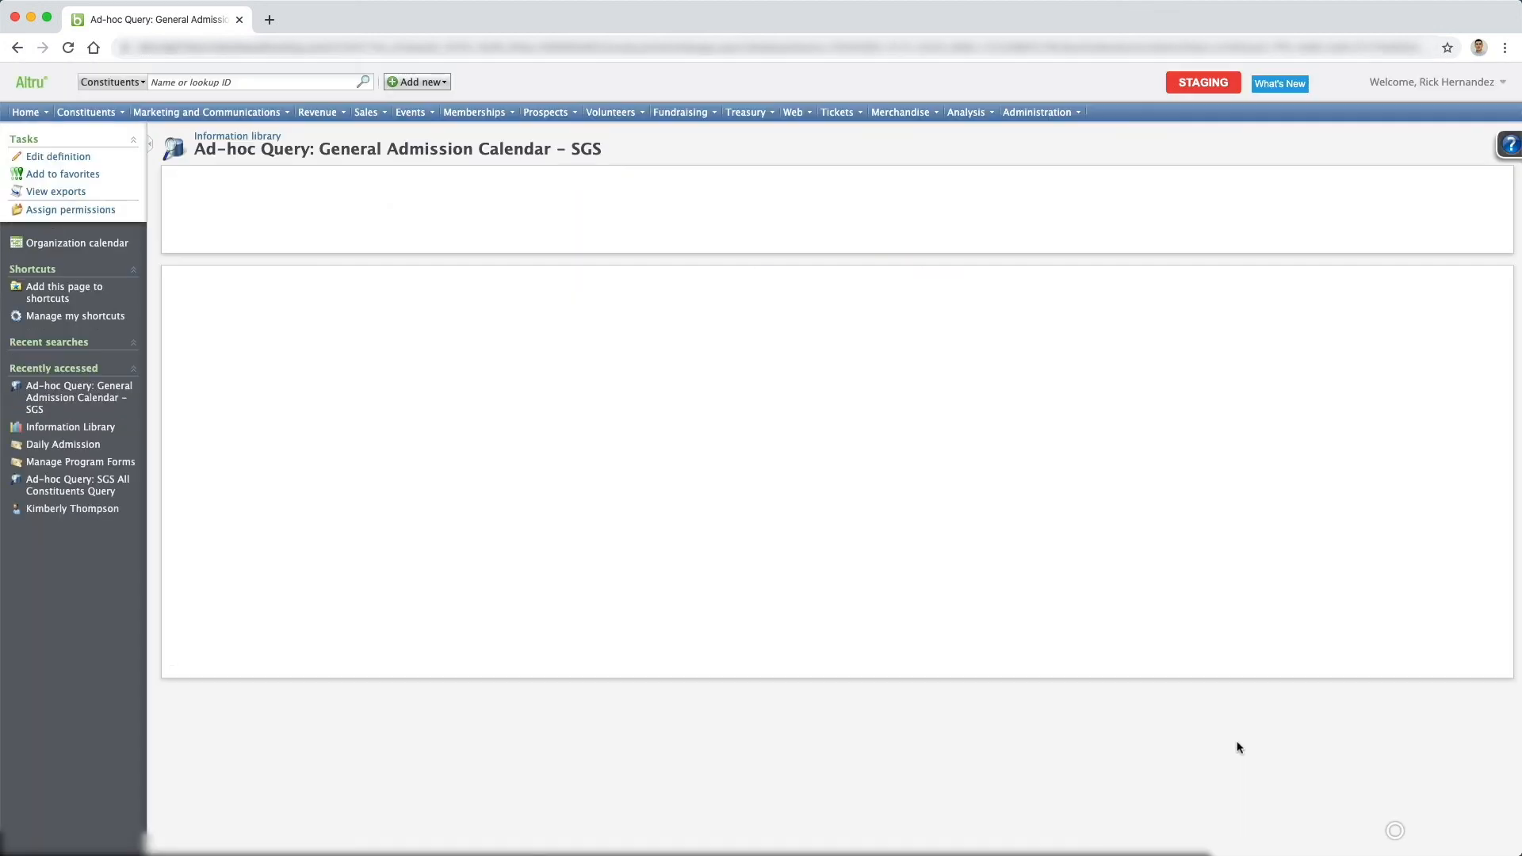
Process the revised query and review its result rows.
{"action": "left_click", "coordinate": [432, 302]}
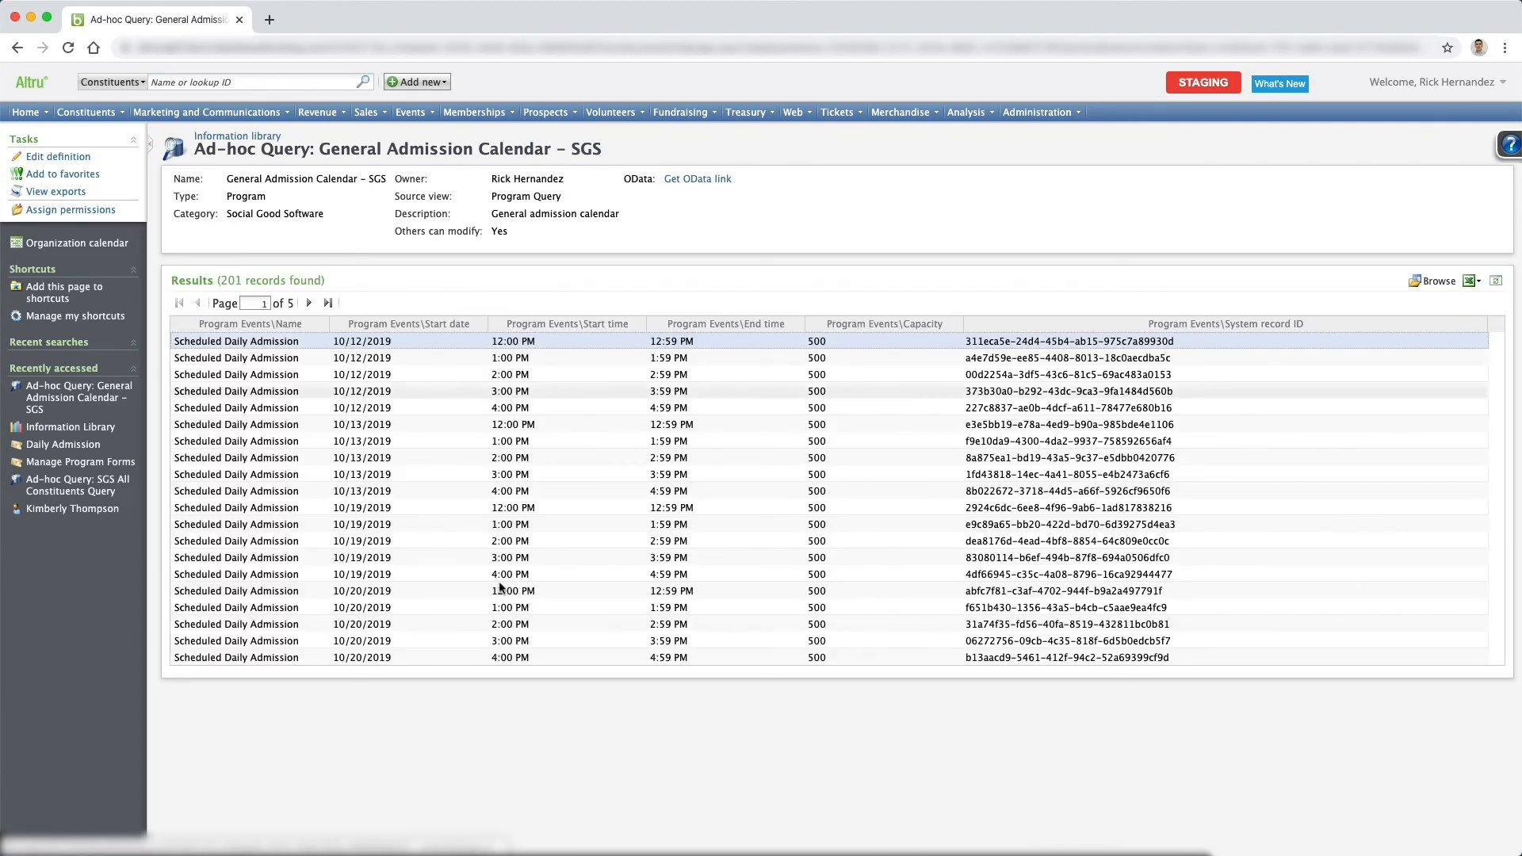
{"action": "scroll", "coordinate": [593, 567], "scroll_direction": "down", "scroll_amount": 10}
{"action": "scroll", "coordinate": [593, 565], "scroll_direction": "up", "scroll_amount": 10}
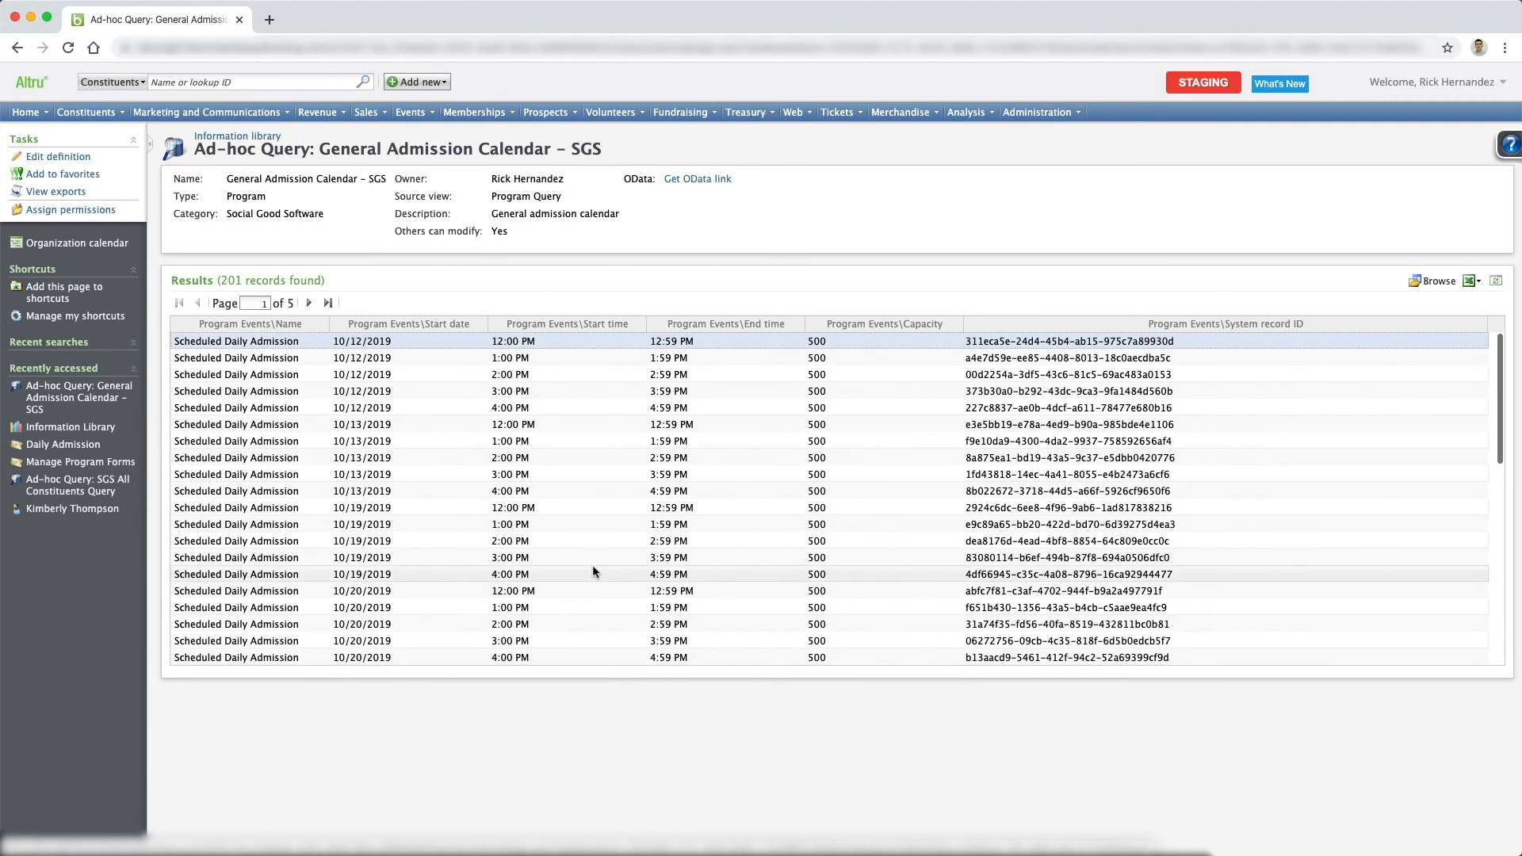